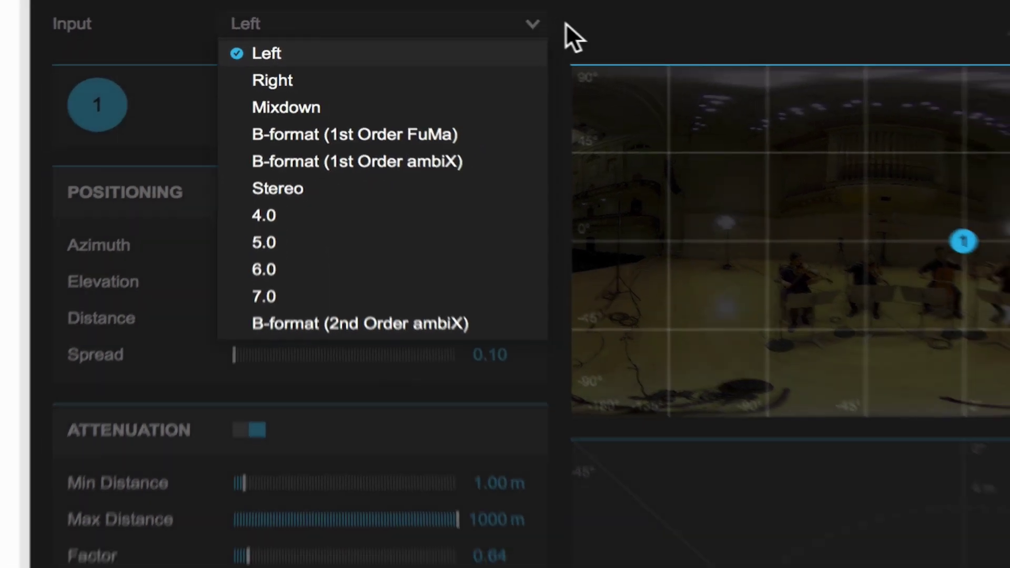
Close the input format list, move the spot source to about 2 m away, and test its elevation.
left_click(605, 41)
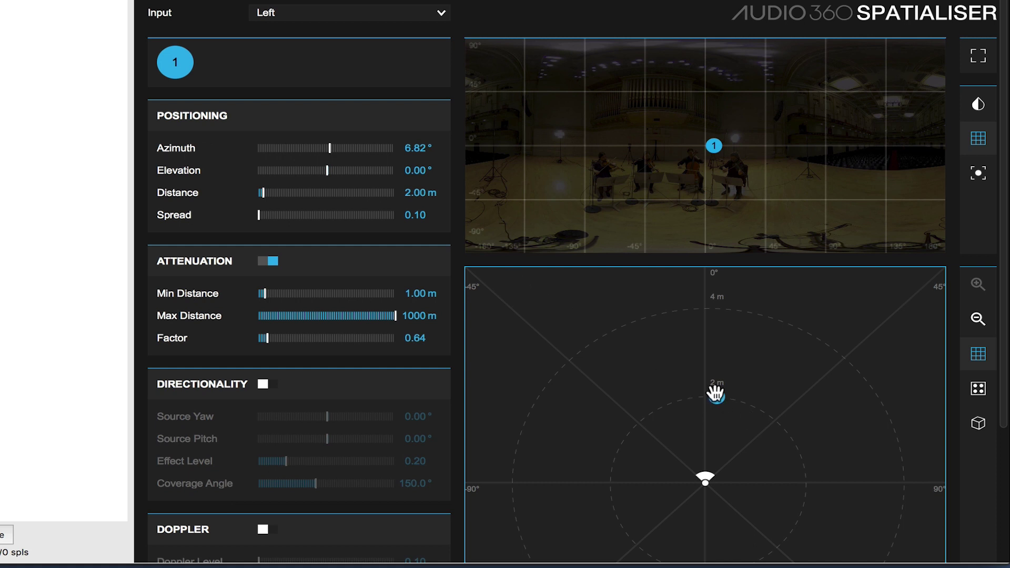
mouse_move(715, 392)
left_mouse_down()
mouse_move(661, 399)
mouse_move(631, 426)
mouse_move(632, 489)
mouse_move(708, 514)
mouse_move(748, 478)
mouse_move(749, 437)
mouse_move(713, 424)
mouse_move(701, 388)
left_mouse_up()
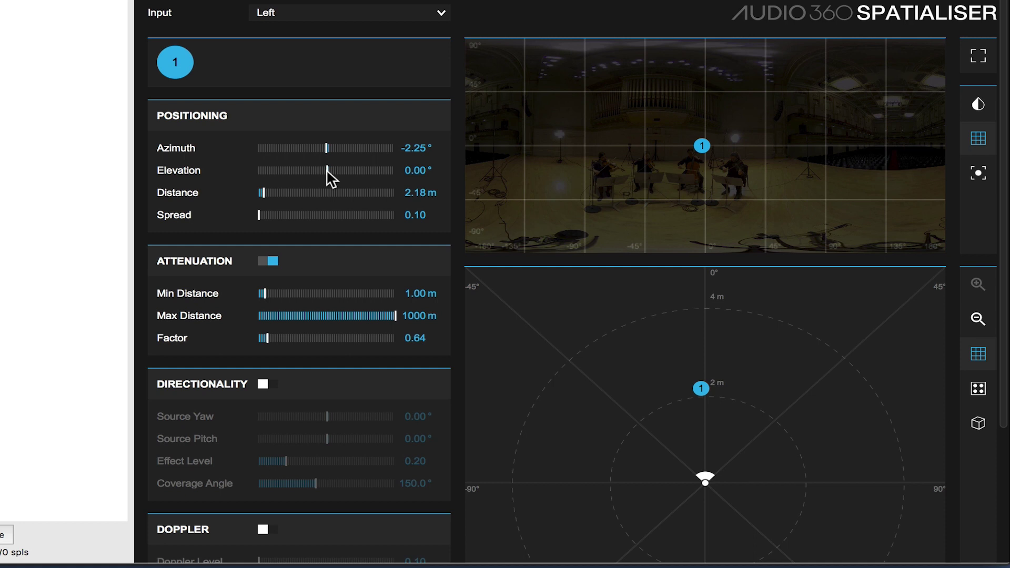
mouse_move(326, 170)
left_mouse_down()
mouse_move(368, 176)
mouse_move(300, 185)
mouse_move(339, 181)
left_mouse_up()
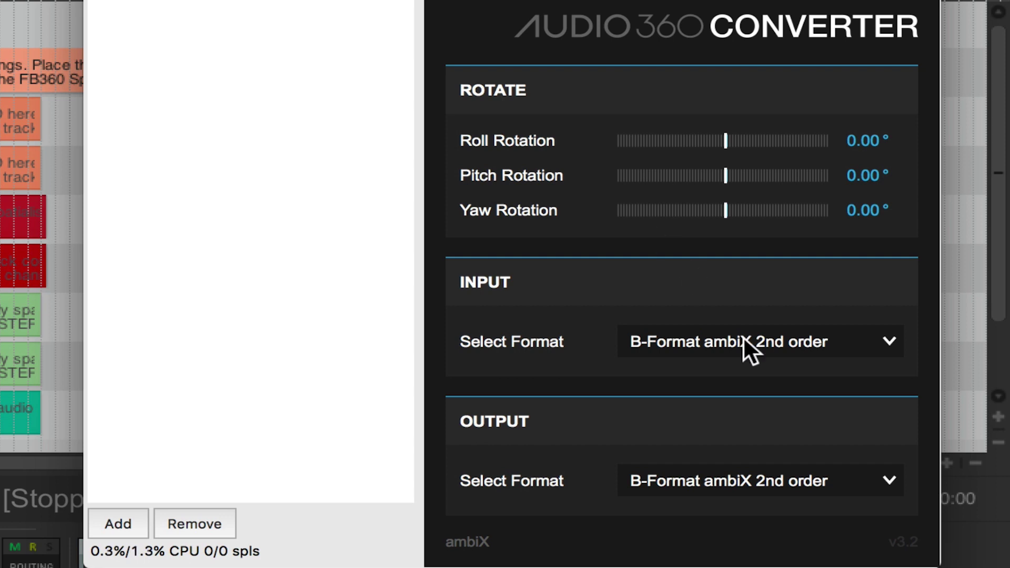
Review the FB360 Converter's input and output format lists, both left at B-Format ambiX 2nd order.
left_click(701, 341)
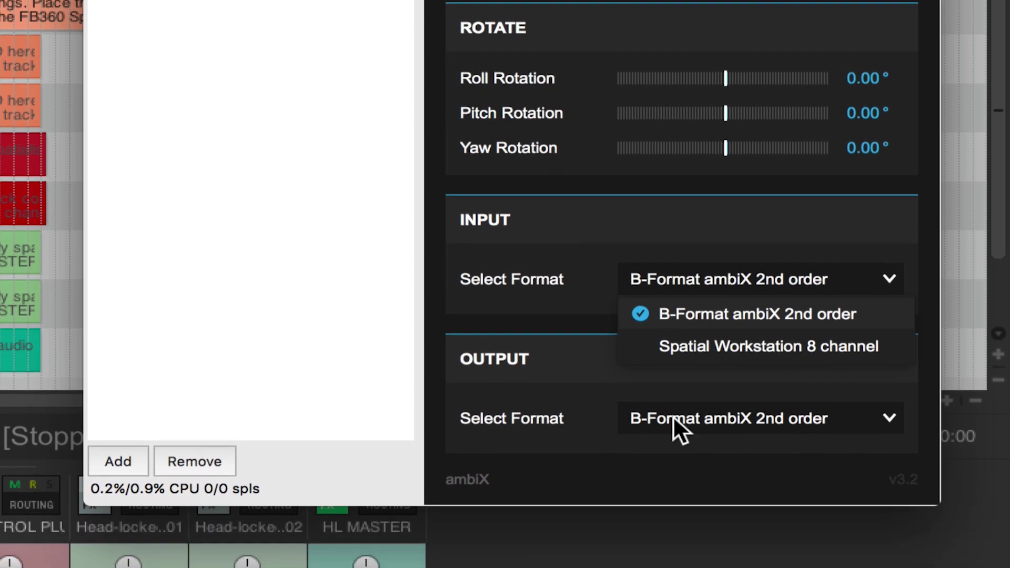
left_click(673, 481)
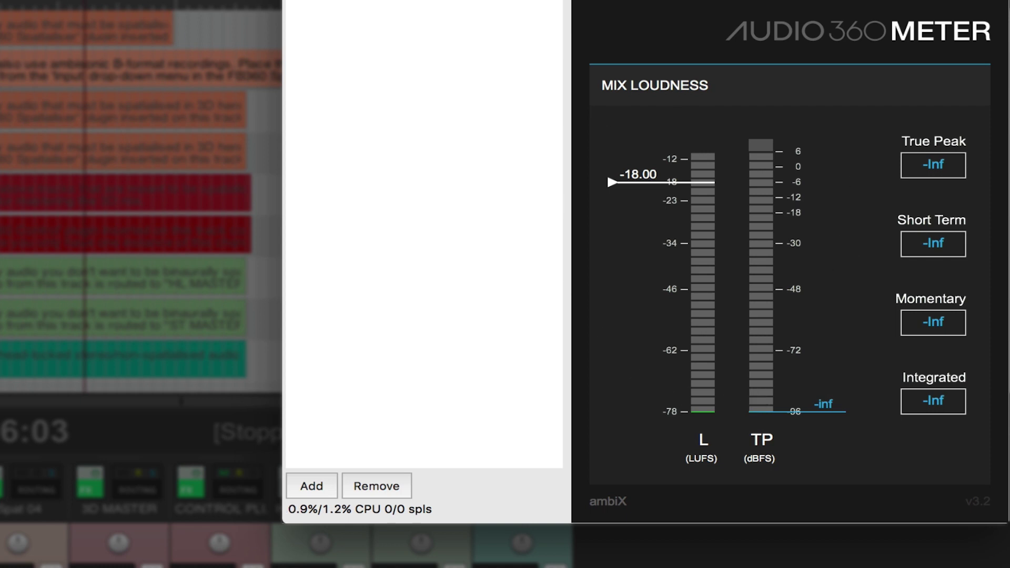
Close the Audio 360 loudness meter and bring up HL MASTER's Stereo Loudness meter.
key("Escape")
left_click(494, 482)
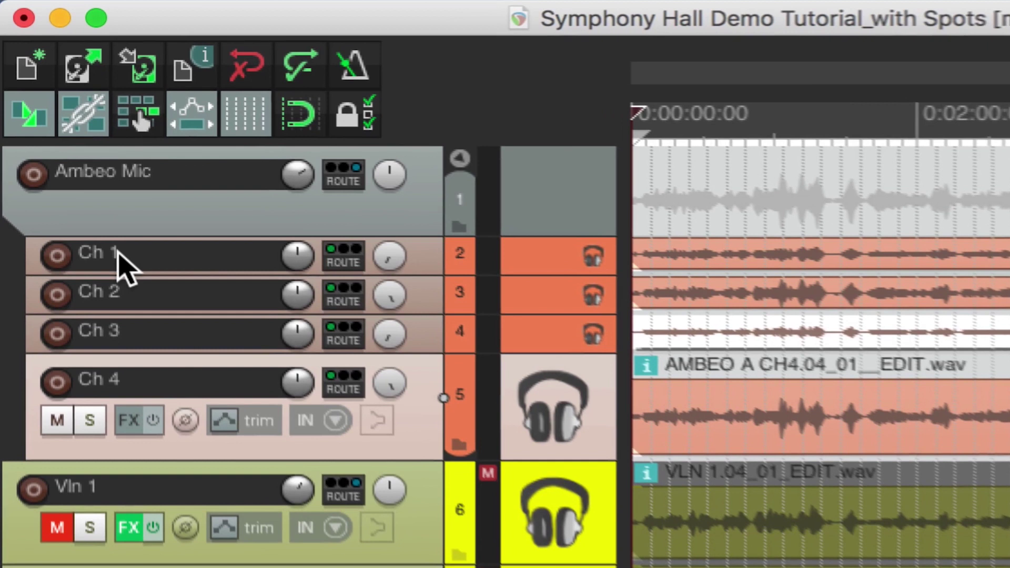
Select the Ambeo Mic channel tracks Ch 1–4, then the Ambeo Mic folder track.
left_click(94, 213, "shift")
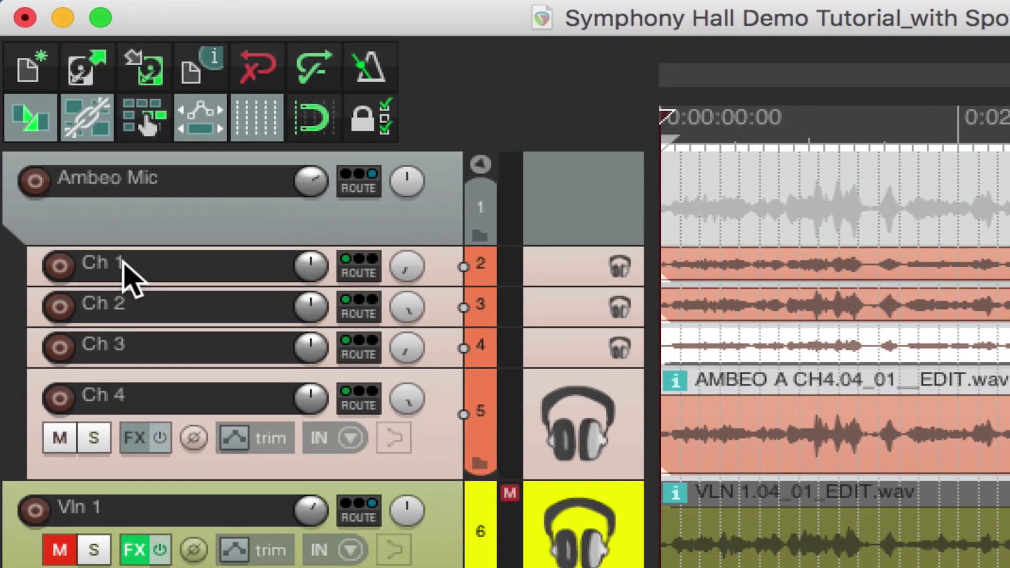
left_click(134, 180)
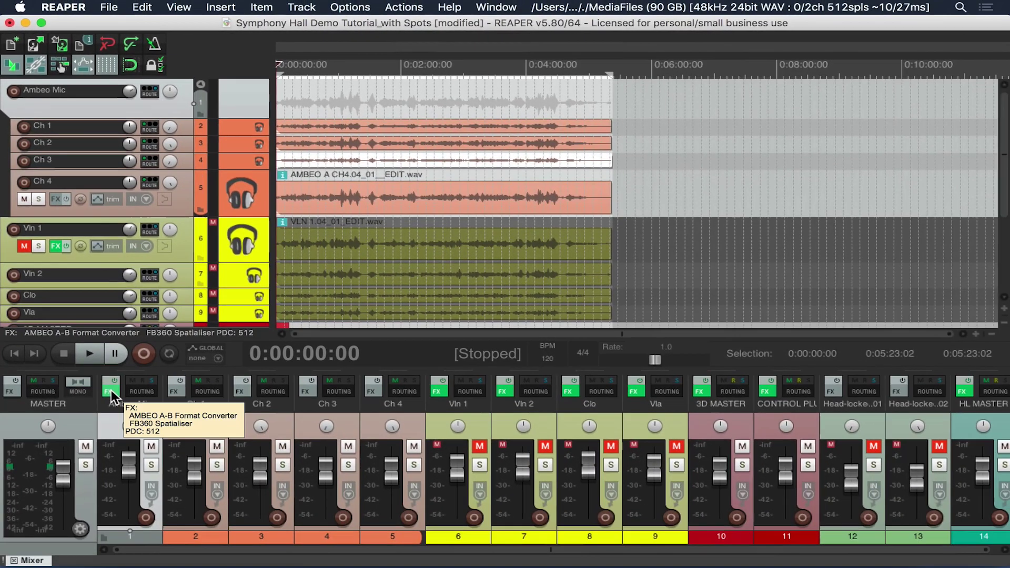
Show the Ambeo Mic AMBEO A-B Format Converter and, during playback, rotate the microphone to 22°.
left_click(122, 427)
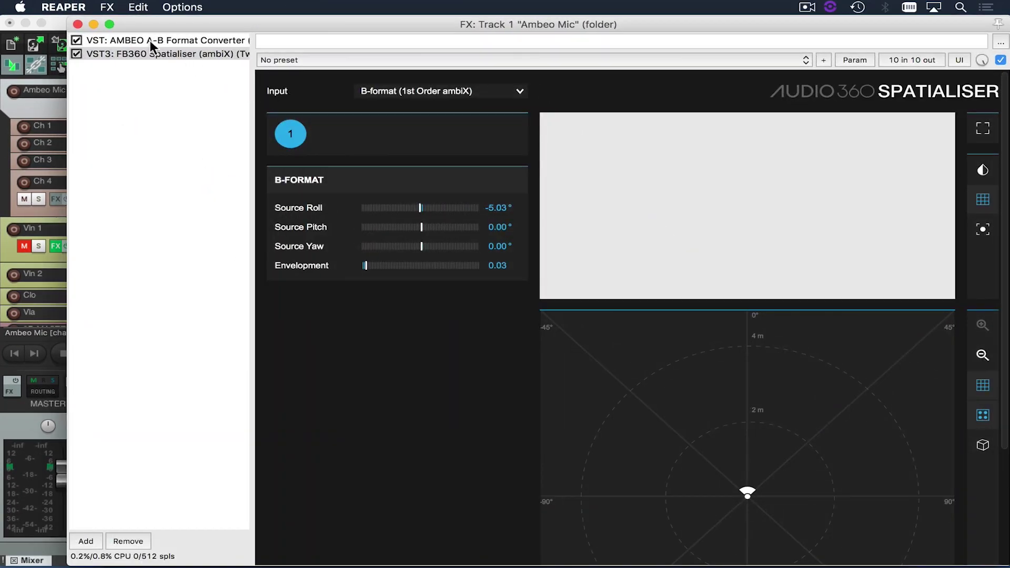
left_click(150, 40)
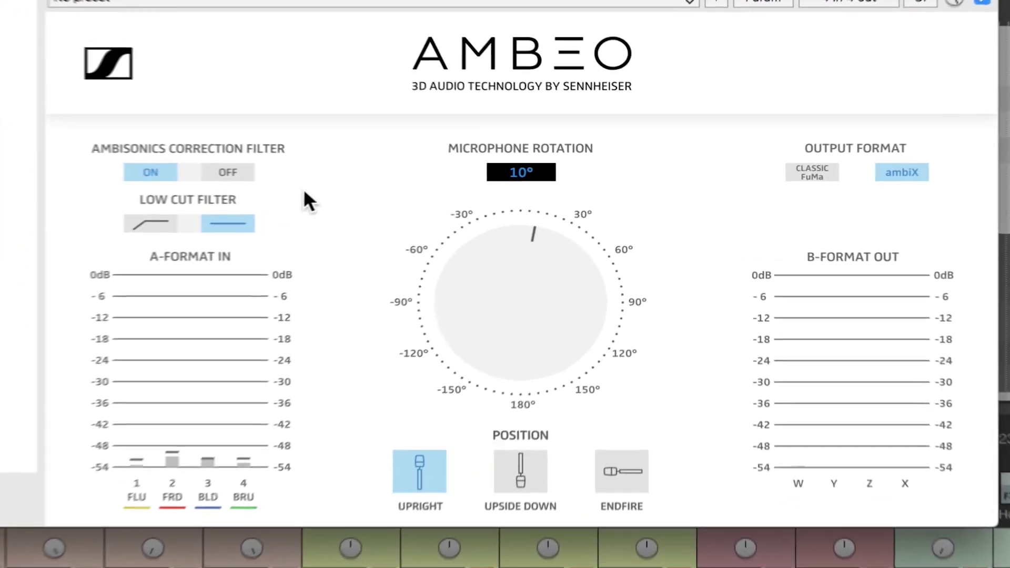
key("space")
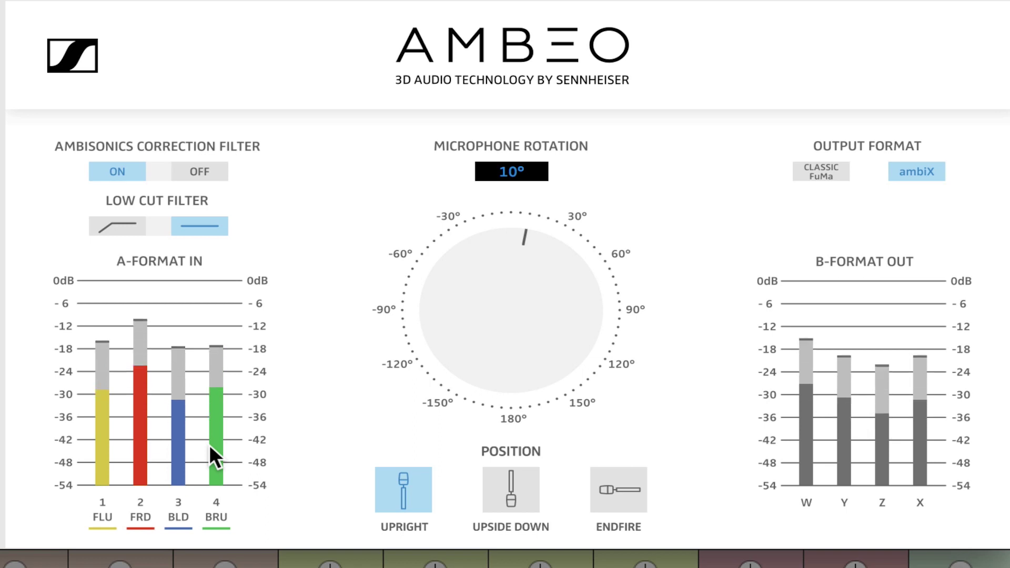
left_click(501, 248)
left_click_drag(501, 248, 608, 106)
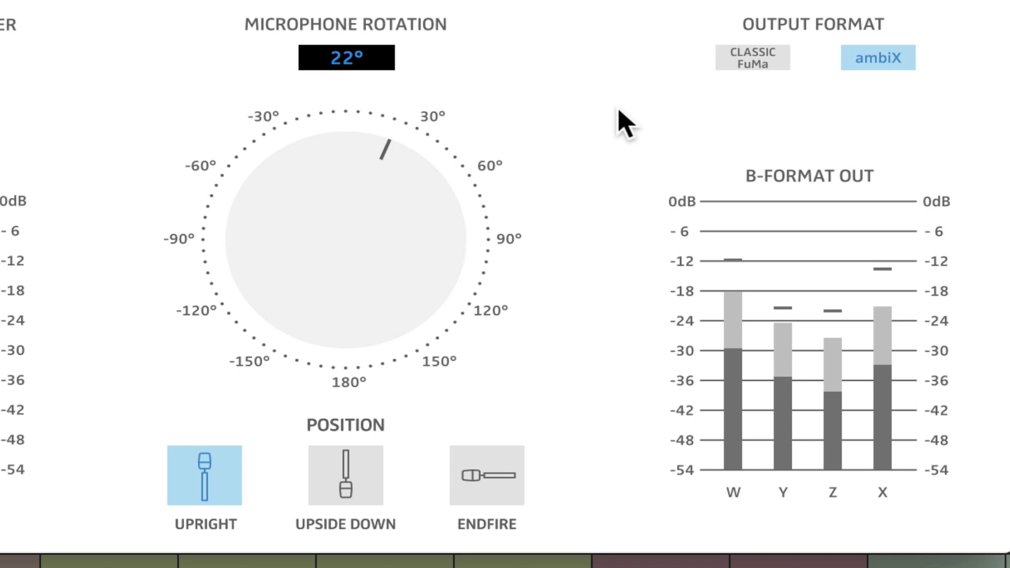
Compare FuMa and ambiX output ordering, leaving the converter output on ambiX.
left_click(761, 53)
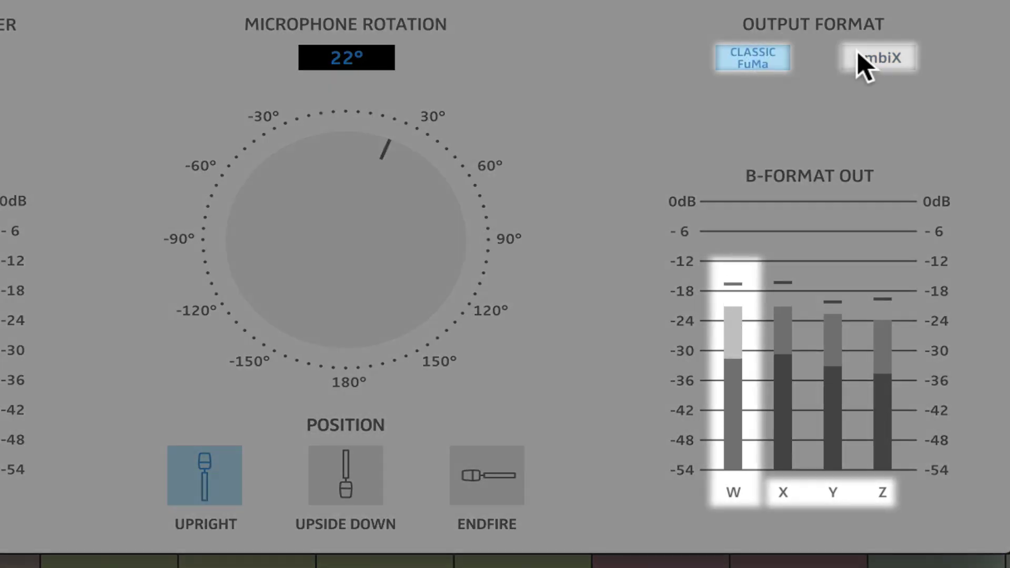
left_click(858, 55)
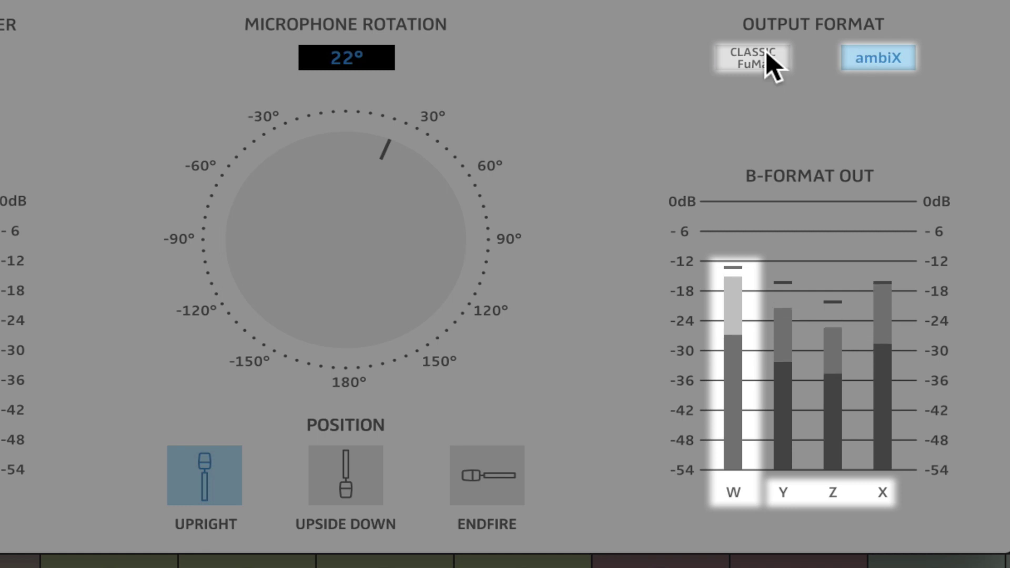
left_click(765, 61)
left_click(875, 46)
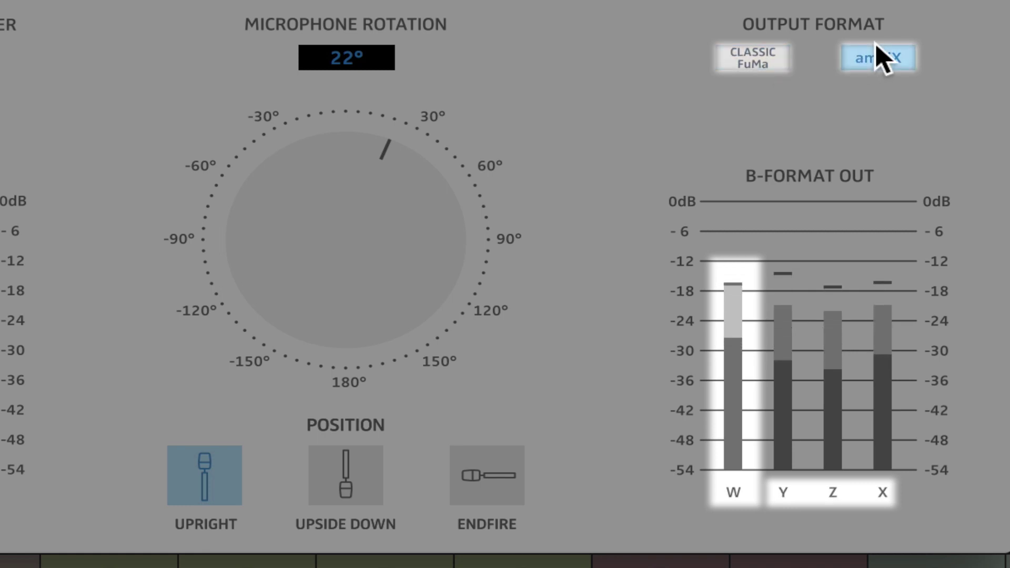
left_click(751, 61)
left_click(862, 62)
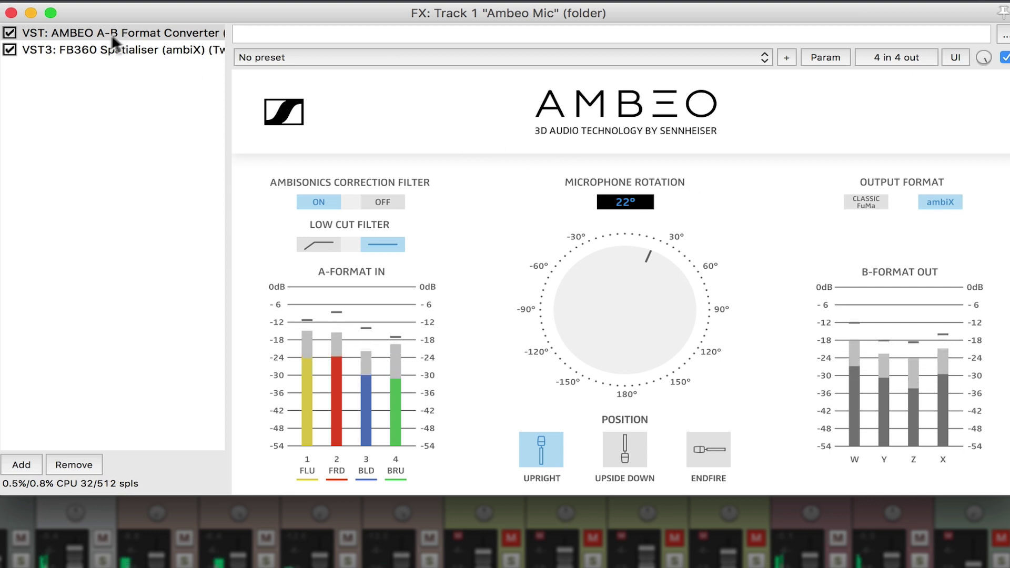
Show the Ambeo Mic track's FB360 Spatialiser, keeping its input at B-format (1st Order ambiX).
left_click(106, 49)
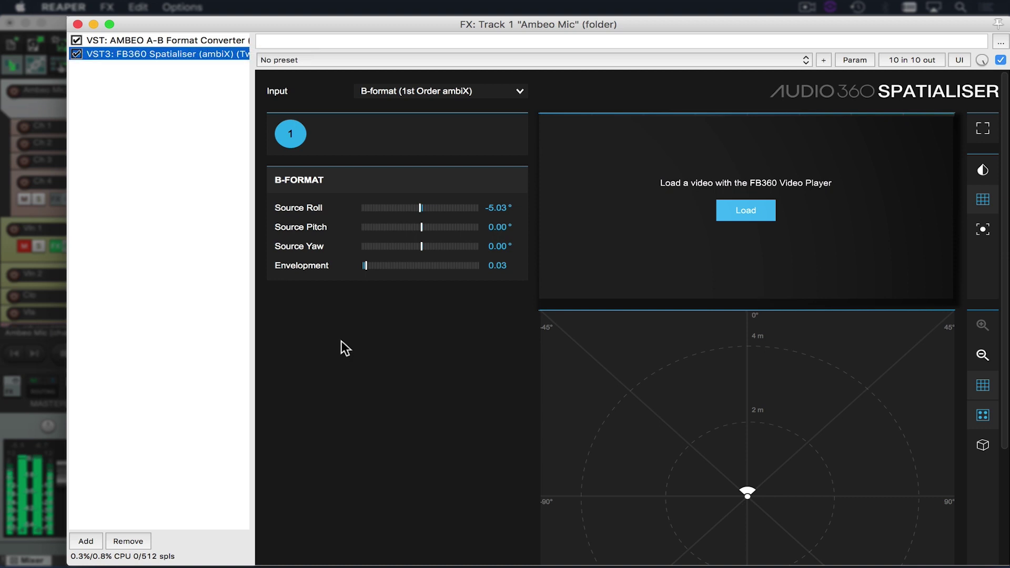
left_click(462, 90)
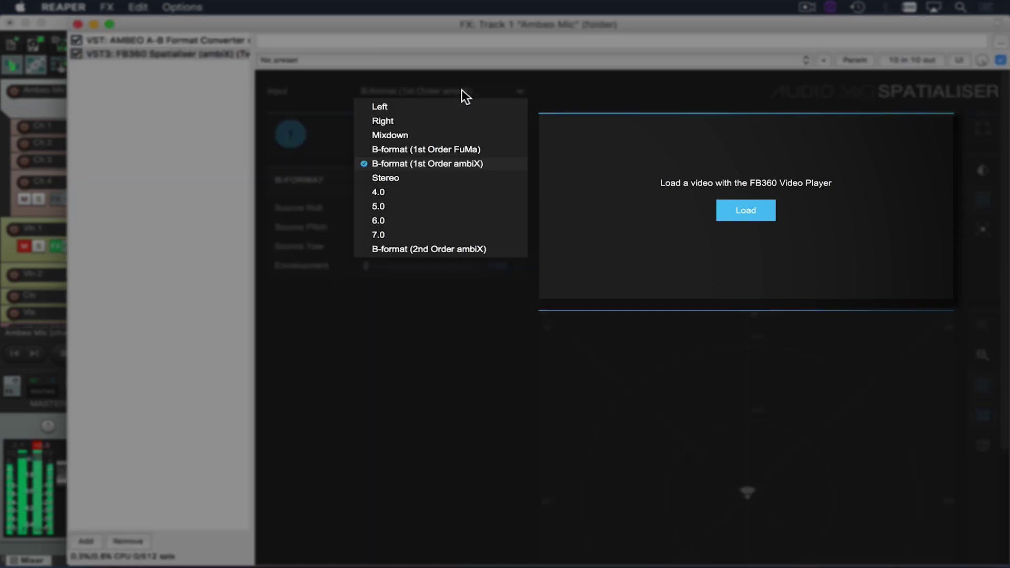
left_click(424, 164)
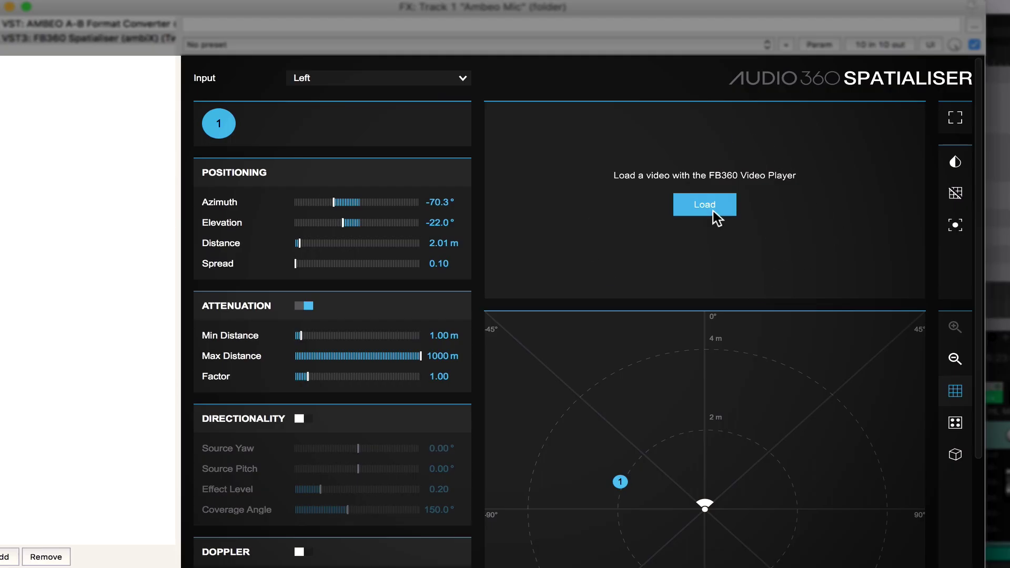
Load the L04_360_Performance .mov into the Audio 360 Video Player.
left_click(712, 211)
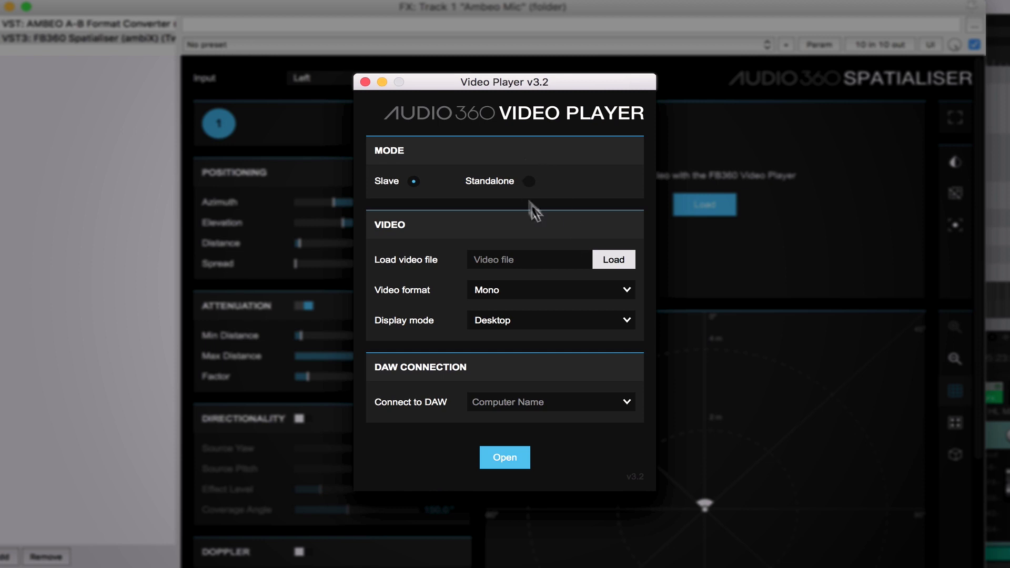
left_click(604, 258)
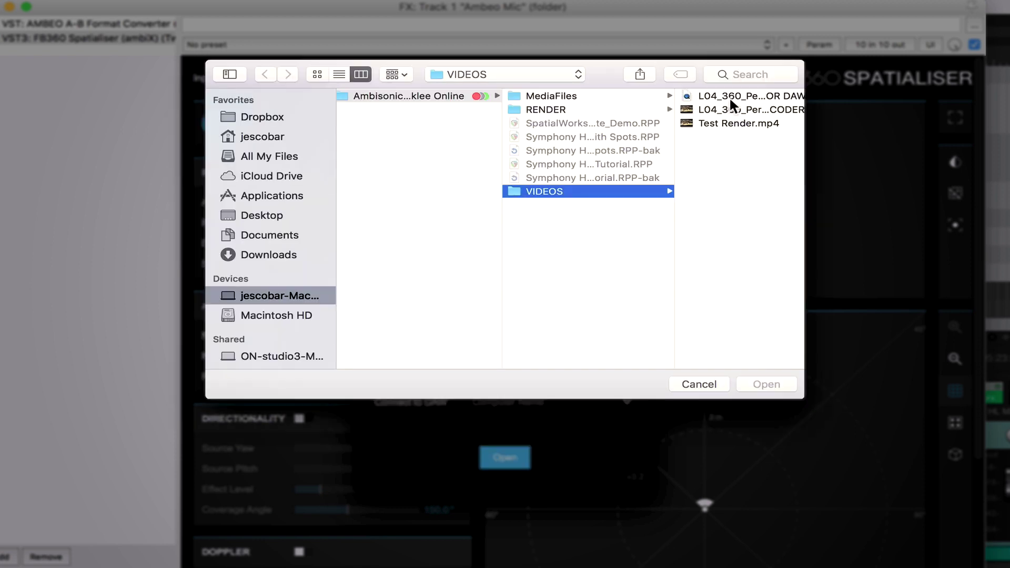
left_click(731, 99)
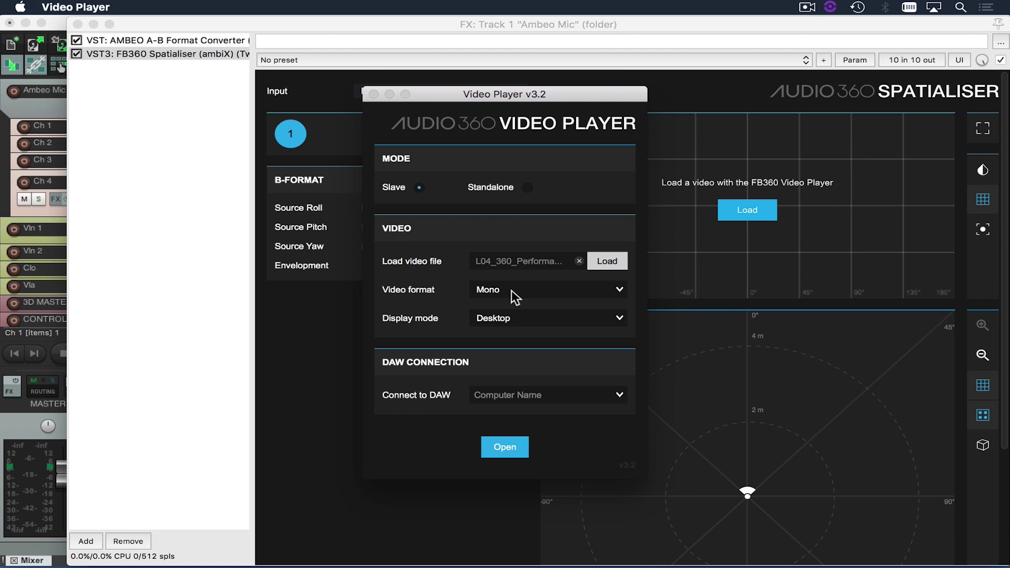
Keep the video format as Mono and connect the player to this computer's DAW.
left_click(511, 291)
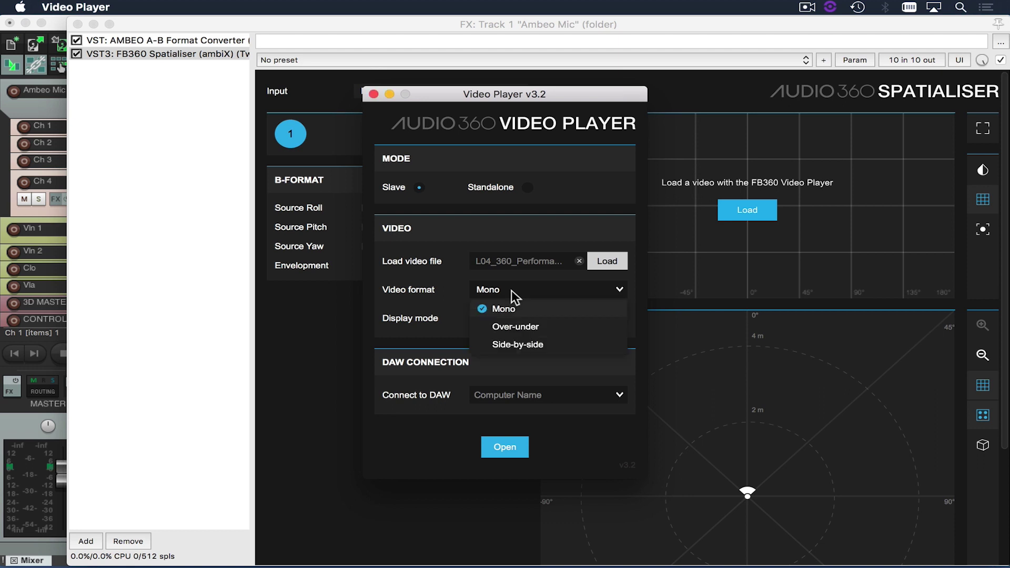
left_click(511, 298)
left_click(500, 289)
left_click(429, 308)
left_click(520, 394)
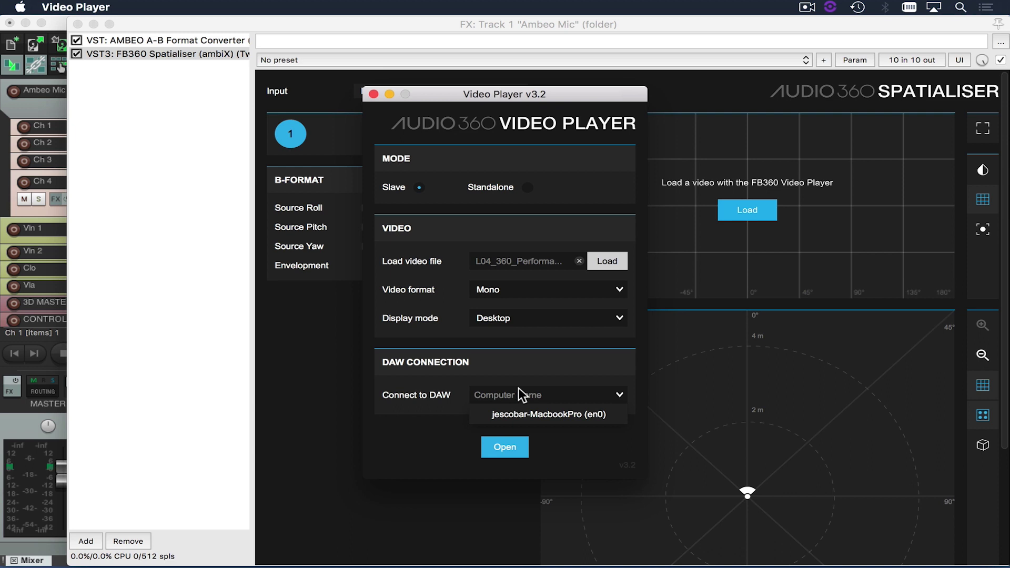
left_click(525, 412)
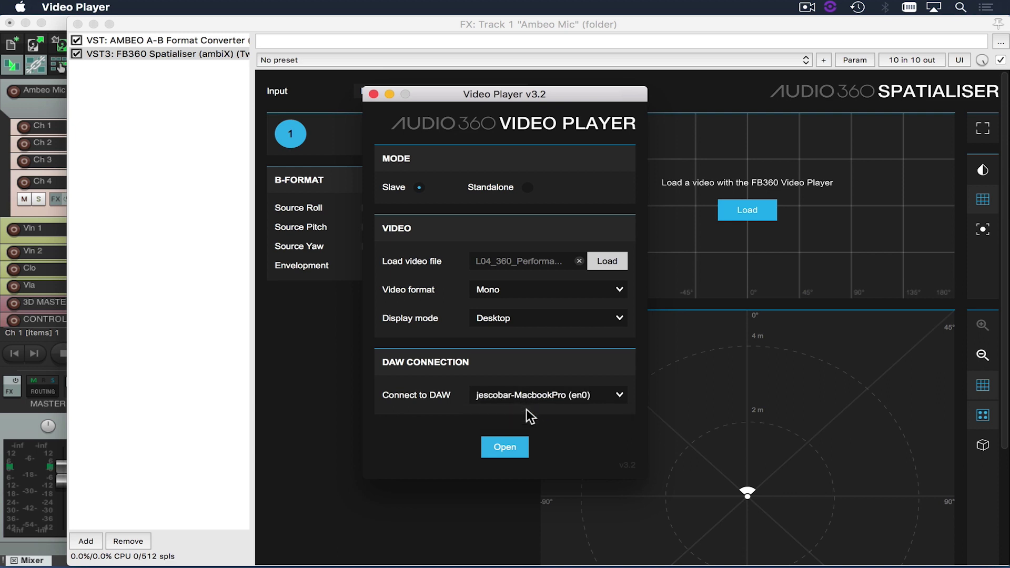
Open the 360 video in the player and return to REAPER's Spatialiser showing the hall panorama.
left_click(497, 439)
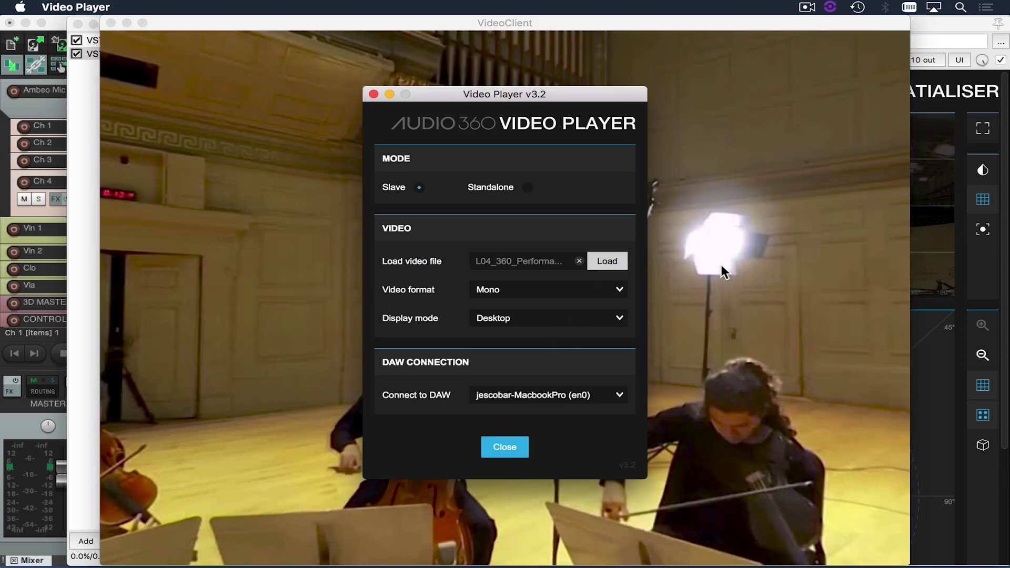
key("super+Tab")
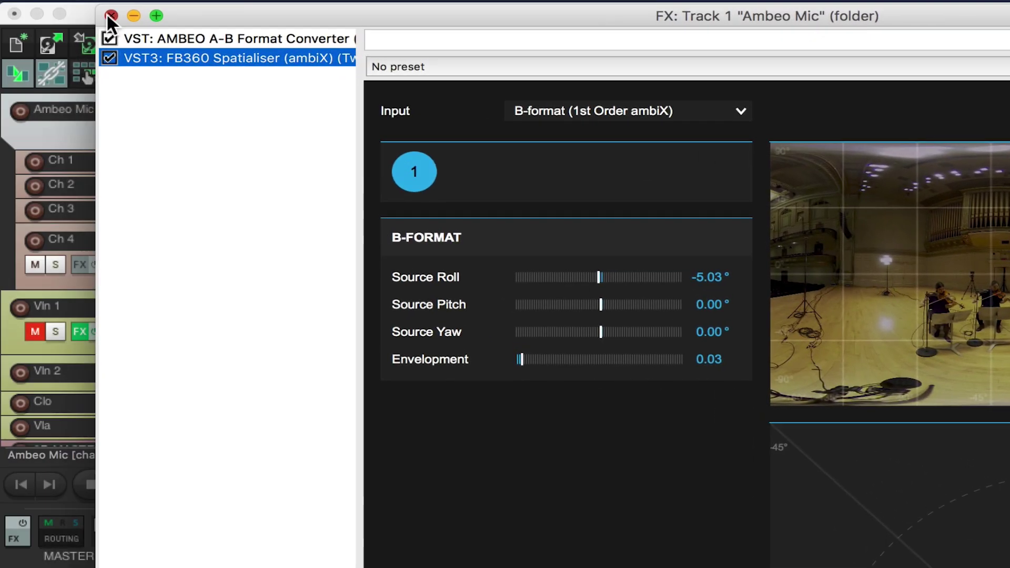
Close the effects window, unmute Vln 1, Vln 2, Clo and Vla together, and stop playback.
left_click(82, 23)
scroll(273, 279, "down", 5)
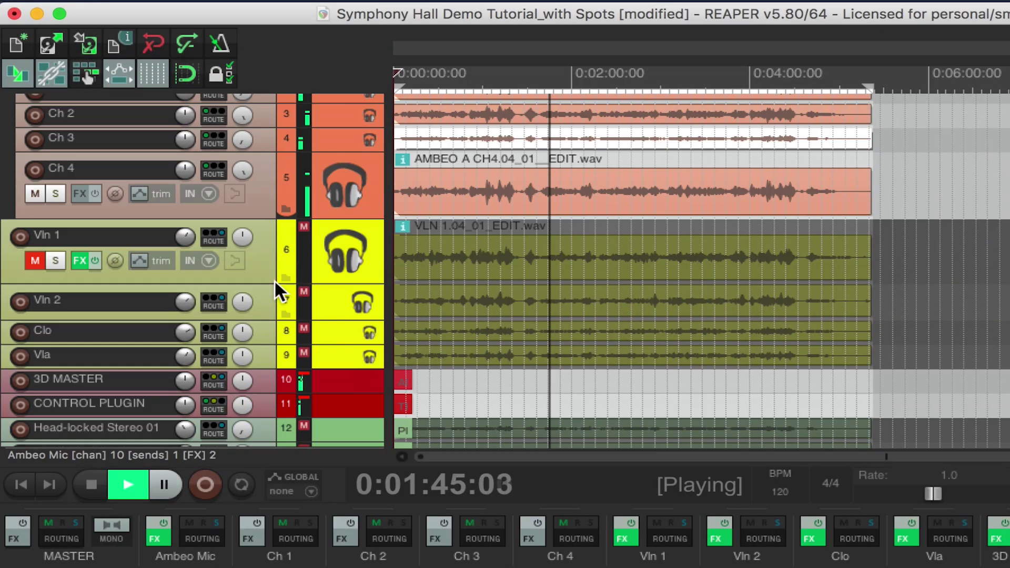
left_click(96, 188)
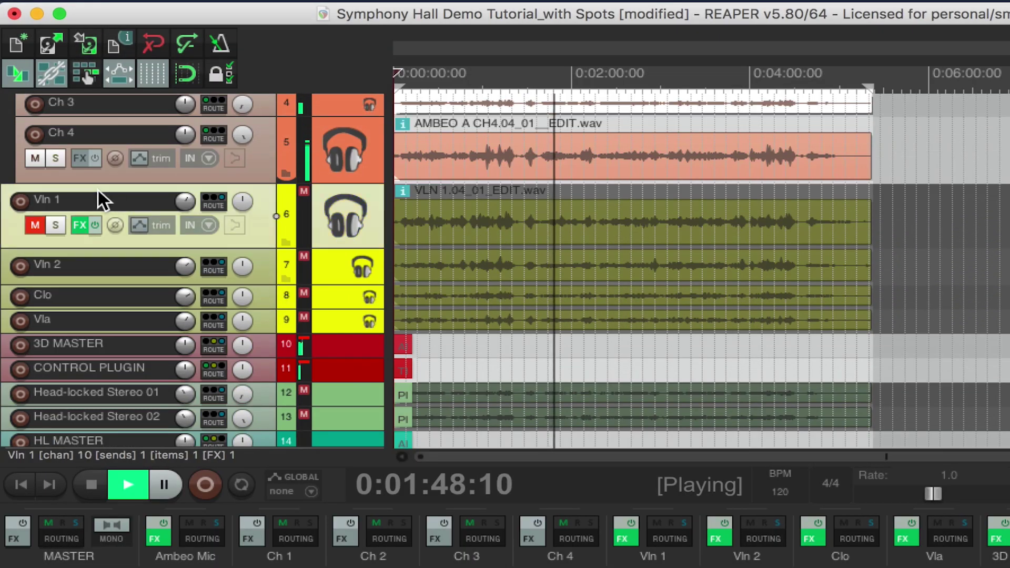
left_click(105, 251, "shift")
left_click(102, 291, "shift")
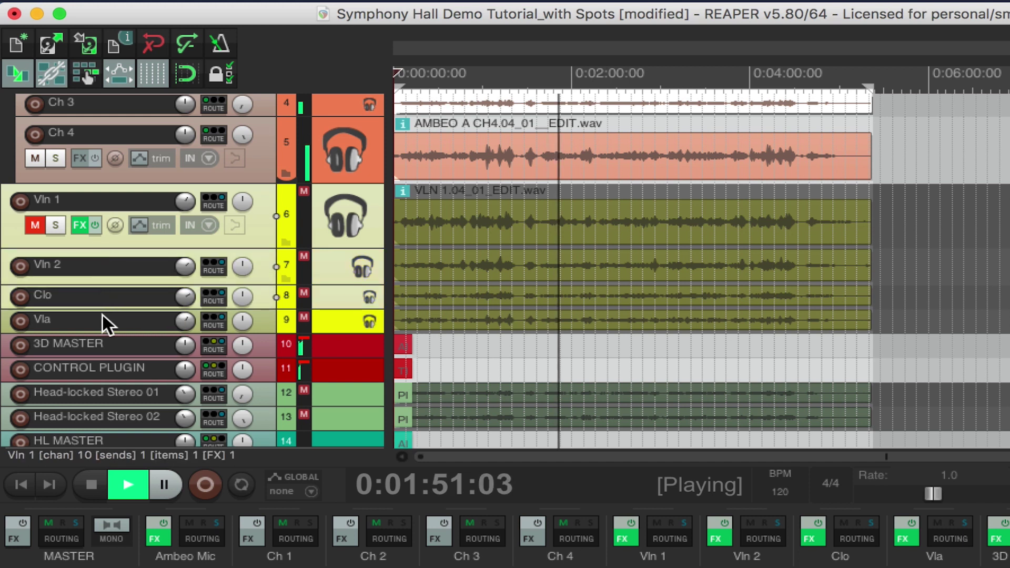
left_click(103, 314, "shift")
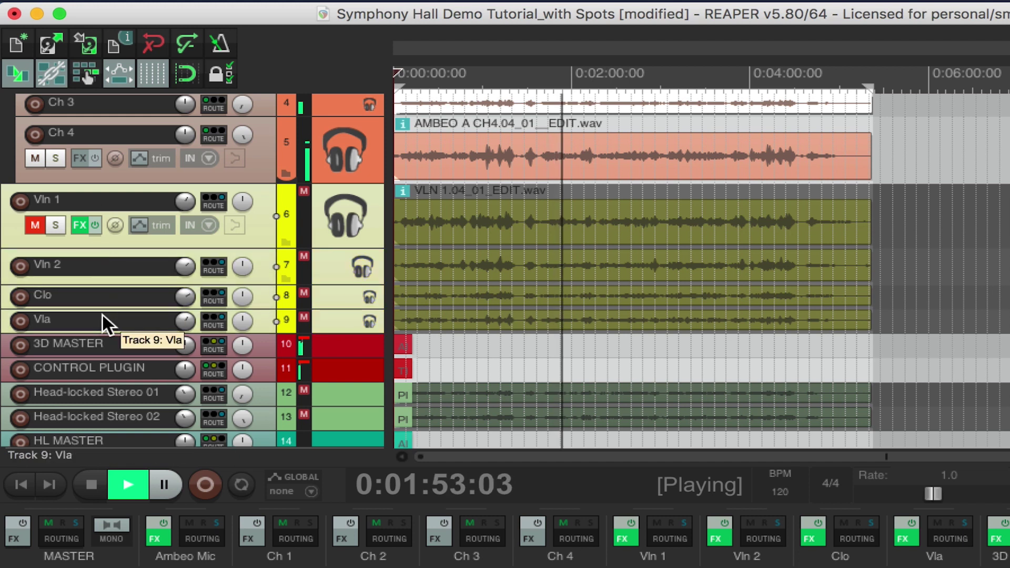
left_click(34, 225)
key("space")
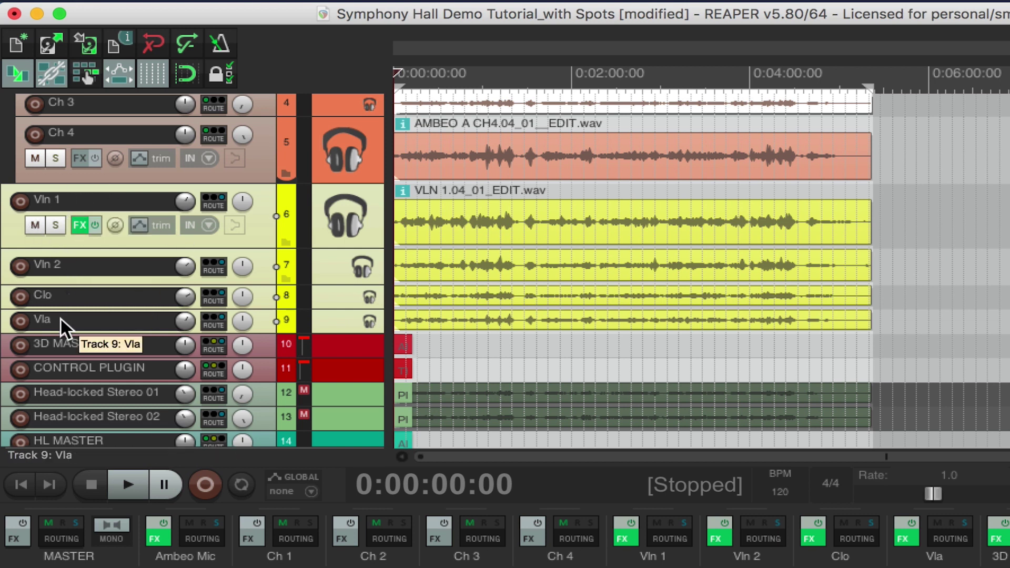
Place Vln 1's source 1 on the first violinist: -78.5° azimuth, -9.62° elevation, 2.63 m.
left_click(623, 532)
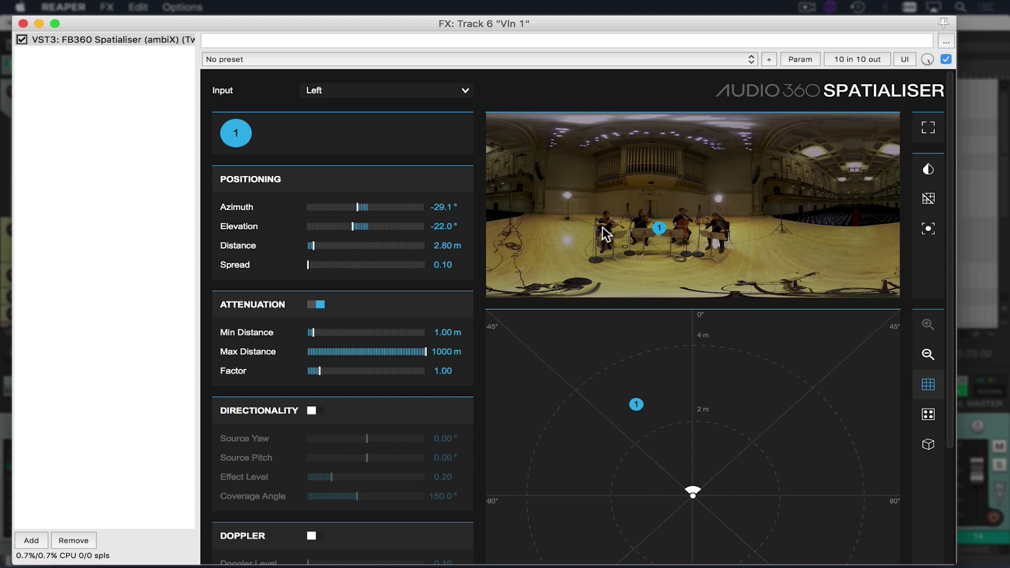
left_click_drag(601, 226, 609, 221)
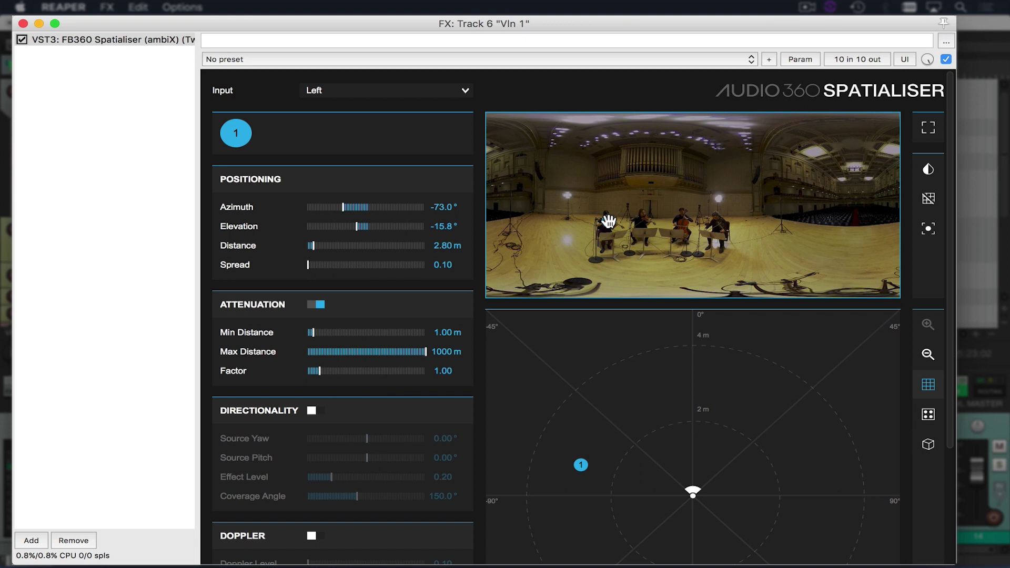
mouse_move(608, 220)
left_mouse_down()
mouse_move(605, 213)
mouse_move(600, 225)
mouse_move(604, 214)
left_mouse_up()
mouse_move(579, 468)
left_mouse_down()
mouse_move(591, 442)
mouse_move(752, 476)
mouse_move(732, 469)
mouse_move(618, 499)
mouse_move(585, 476)
left_mouse_up()
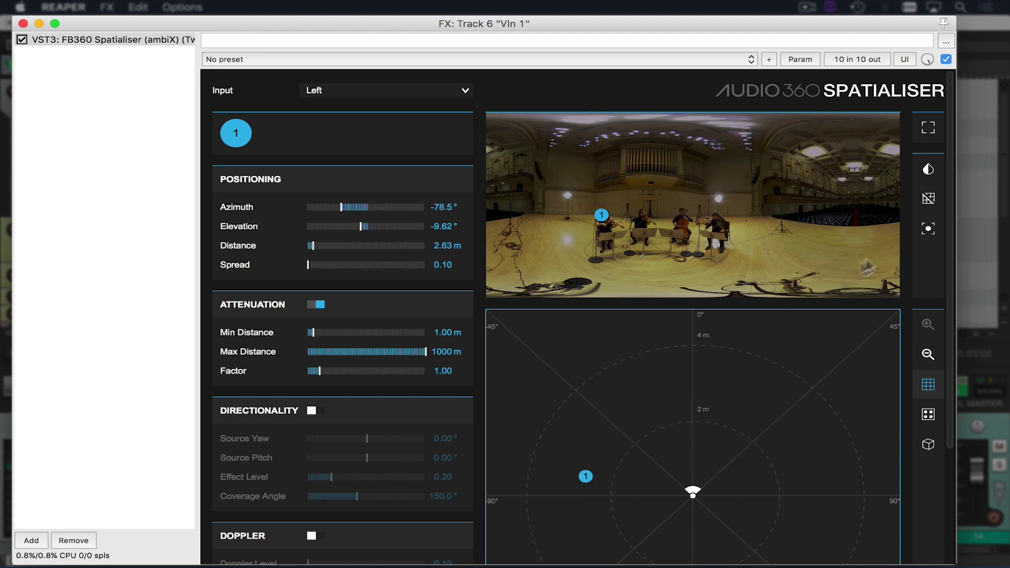
Shrink the Vln 1 source box onto the first violinist, ending at -29.1° azimuth, -22.0° elevation.
left_click(928, 228)
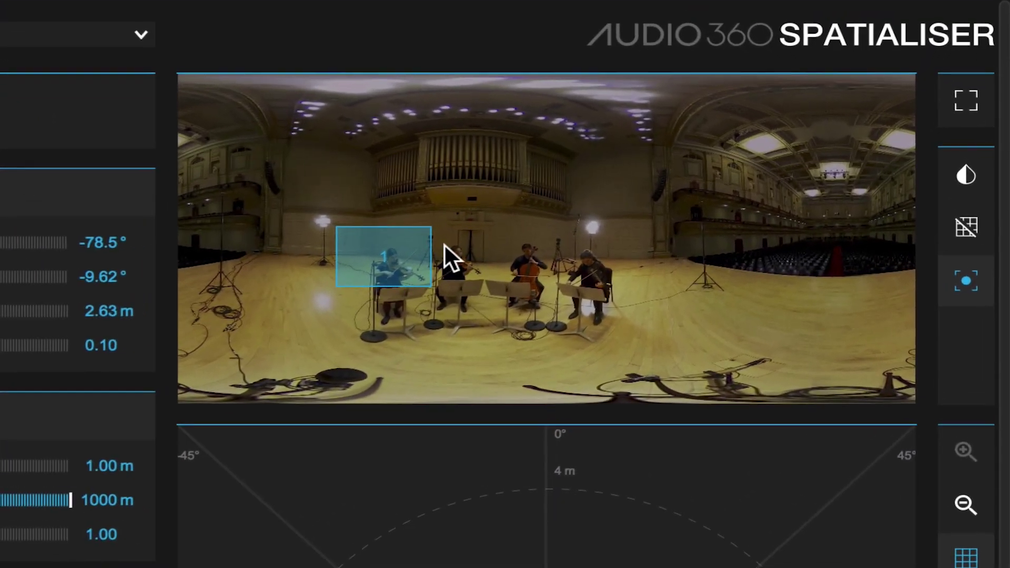
left_click_drag(420, 227, 389, 260)
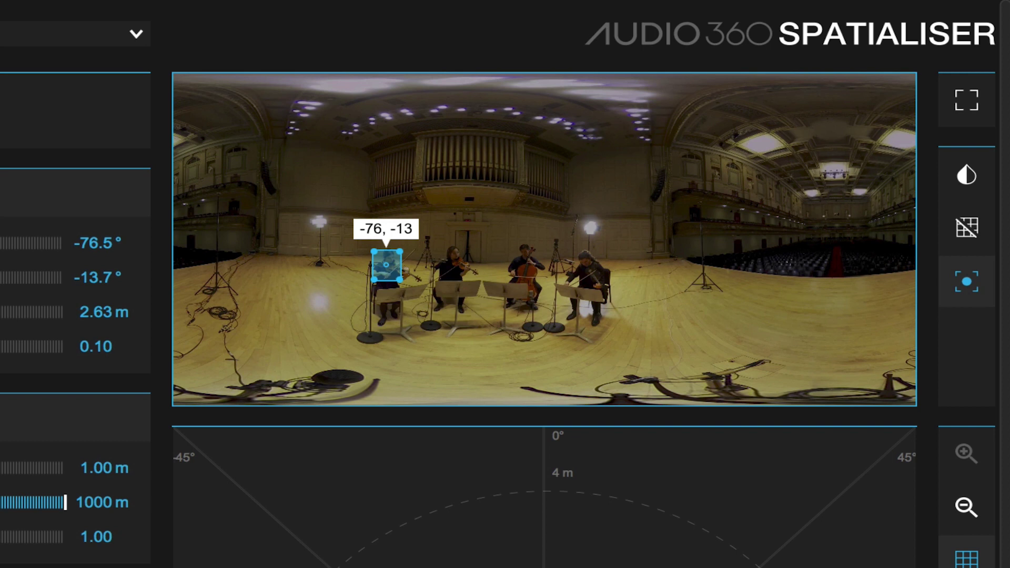
mouse_move(386, 264)
left_mouse_down()
mouse_move(467, 197)
mouse_move(613, 305)
mouse_move(637, 284)
mouse_move(379, 291)
mouse_move(385, 265)
mouse_move(397, 268)
left_mouse_up()
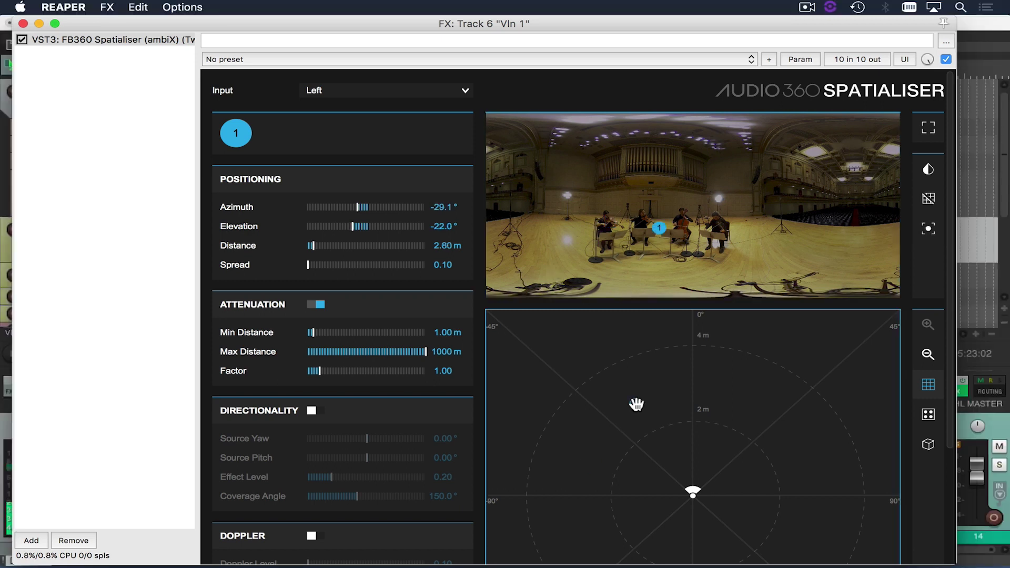
Switch back to the REAPER main window with the project tracks and mixer (Cmd+Tab).
key("super+Tab")
key("super+Tab")
key("super+Tab")
key("super+Tab")
key("super+Tab")
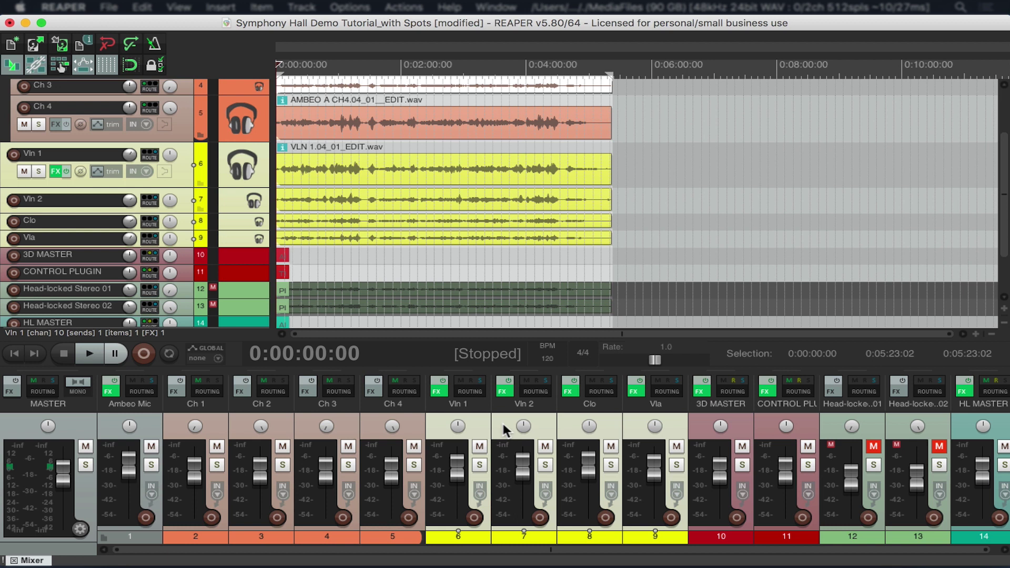
Select the string, Ambeo Mic and CONTROL PLUGIN tracks, then bring up CONTROL PLUGIN's FB360 Control.
left_click(478, 419)
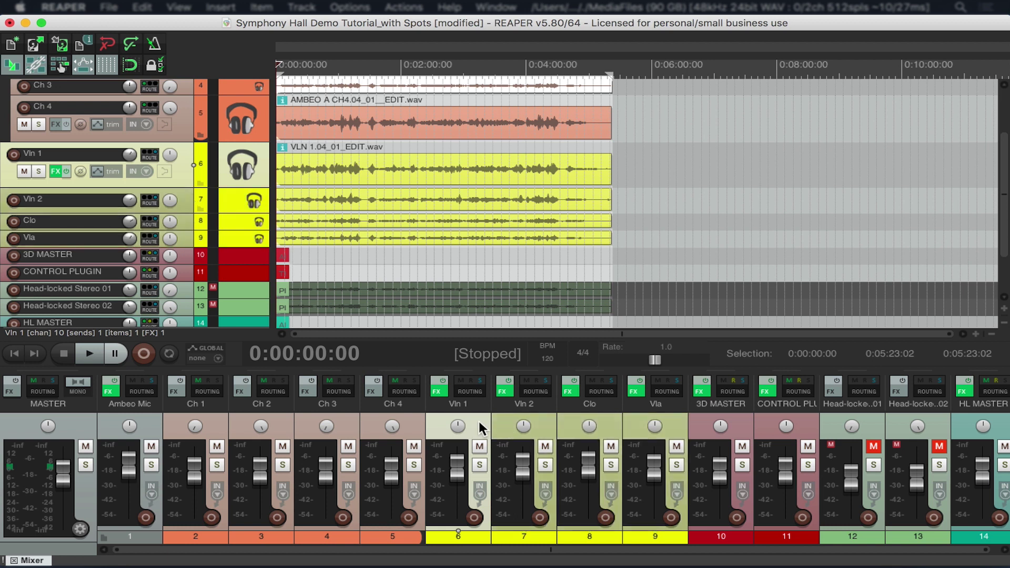
left_click(670, 428)
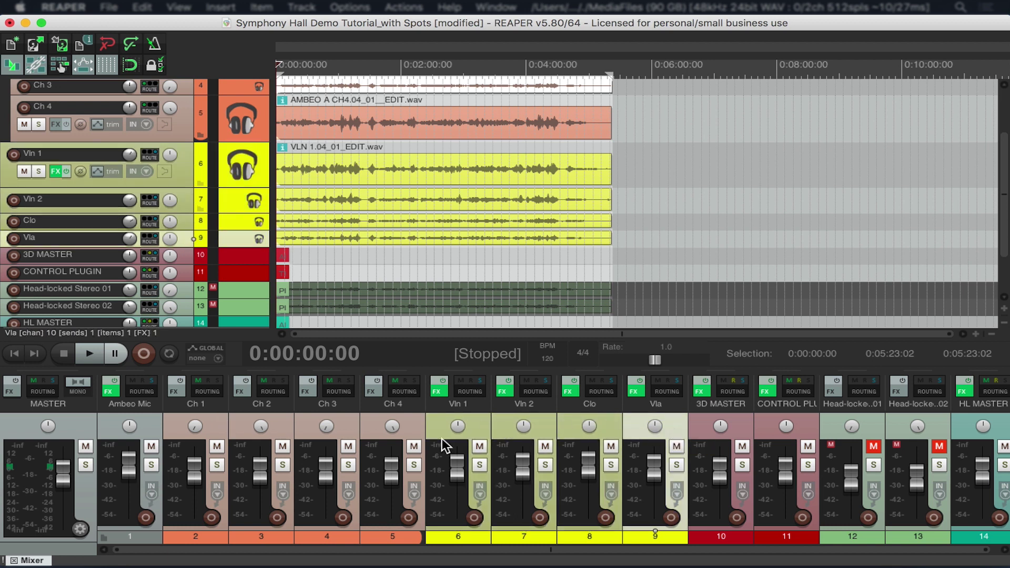
left_click(478, 427, "shift")
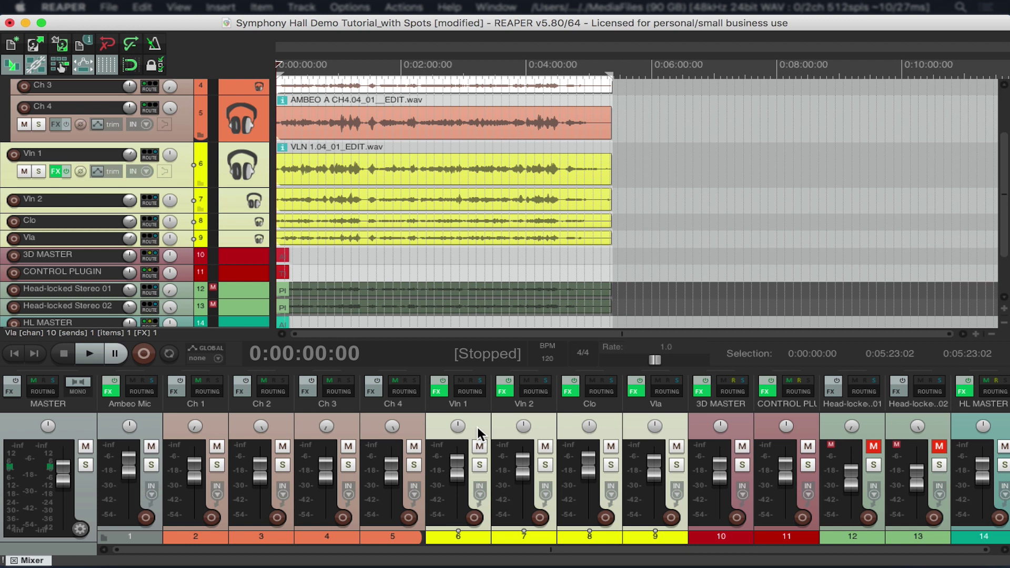
left_click(154, 431)
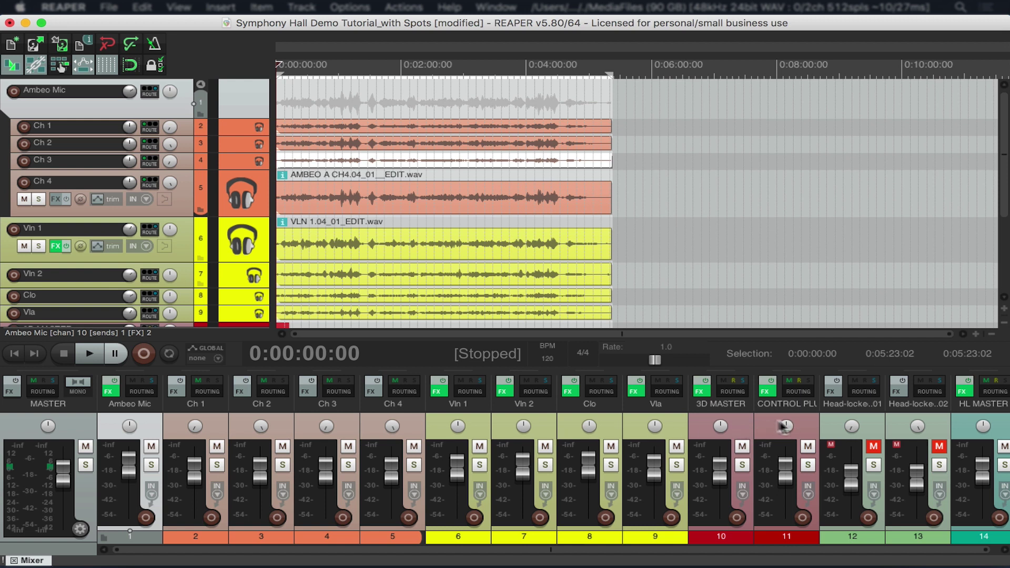
left_click(760, 427)
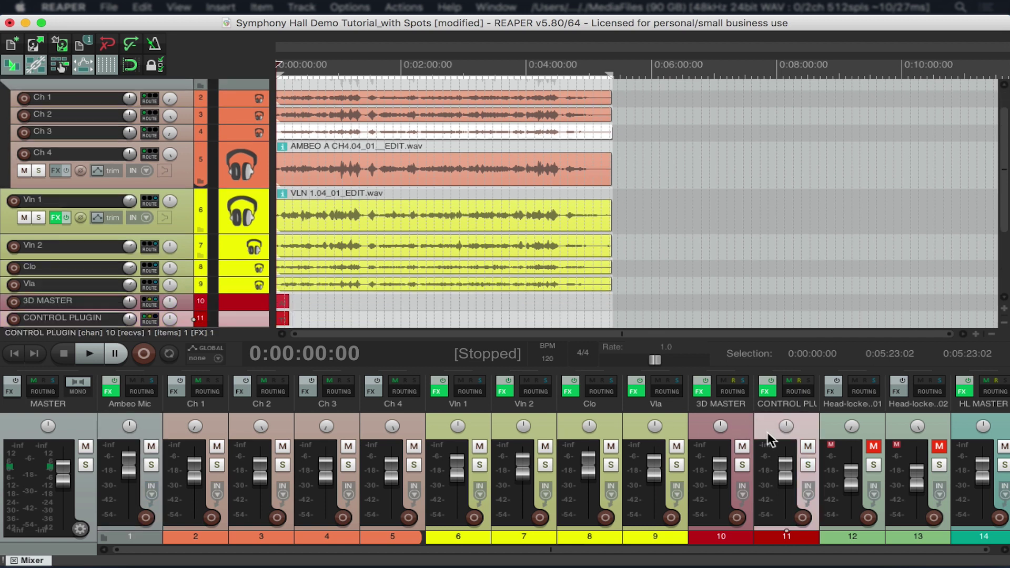
left_click(766, 391)
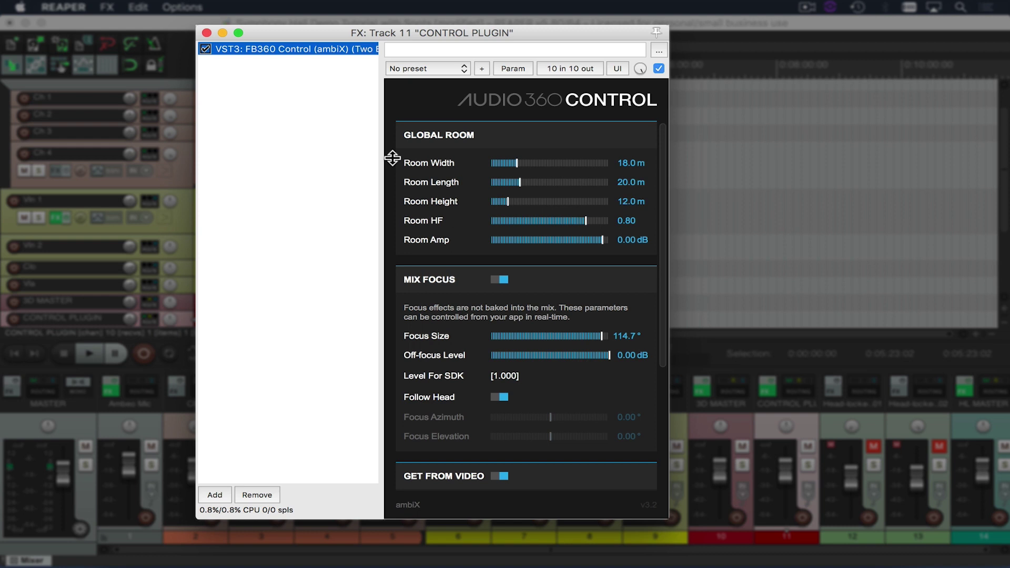
Scroll the FB360 Control settings down to Frame Delay and start playback of the mix.
scroll(439, 303, "down", 5)
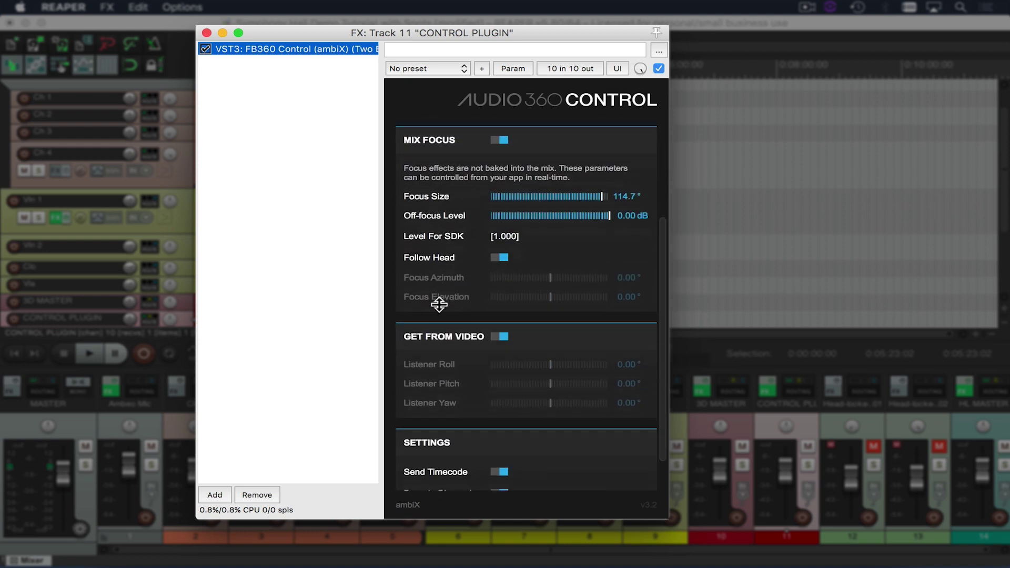
scroll(440, 304, "down", 1)
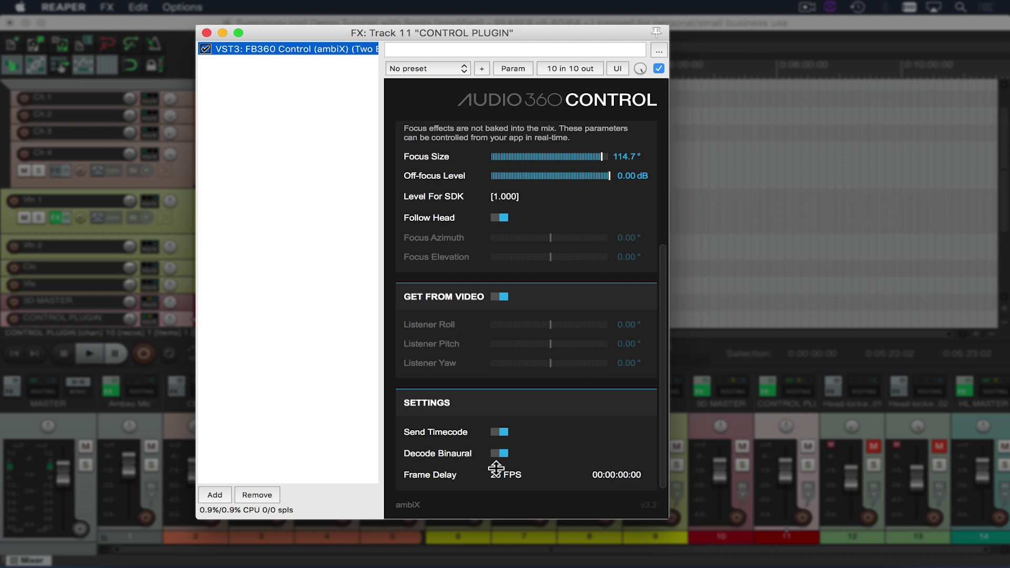
key("space")
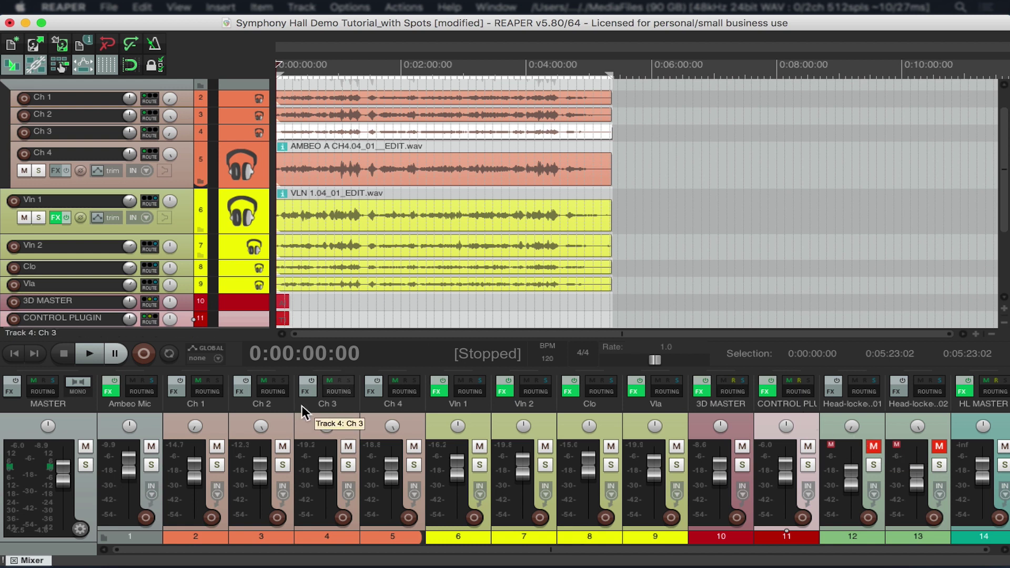
Select Head-locked Stereo 01, then HL MASTER, and show HL MASTER's FB360 Stereo Loudness plugin.
left_click(868, 435)
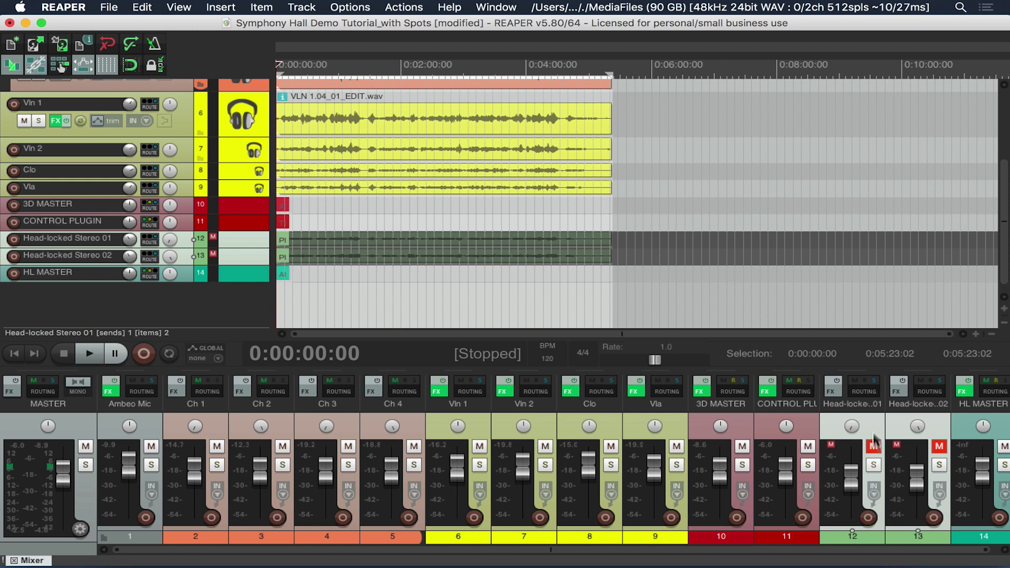
left_click(999, 430)
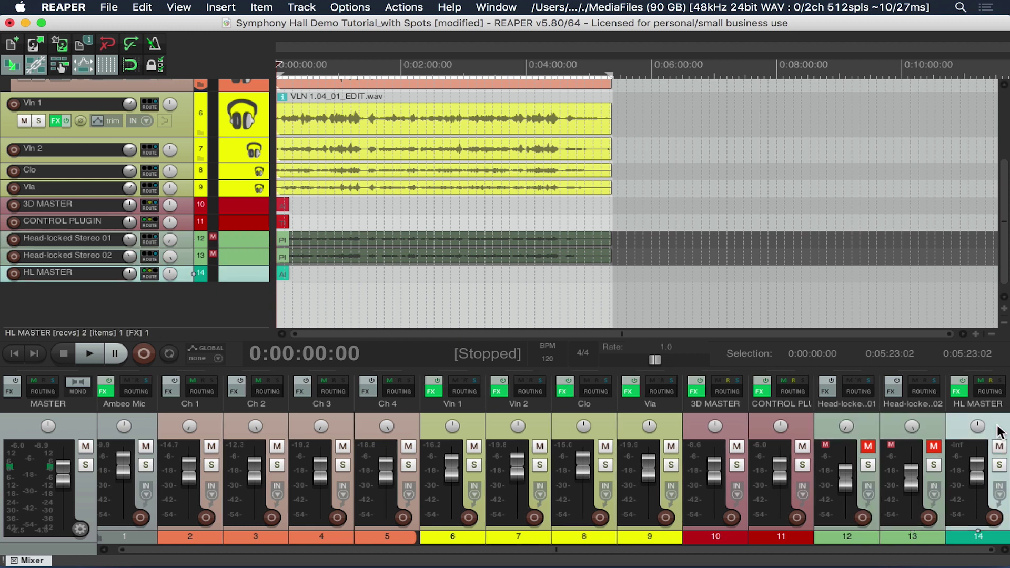
left_click(956, 391)
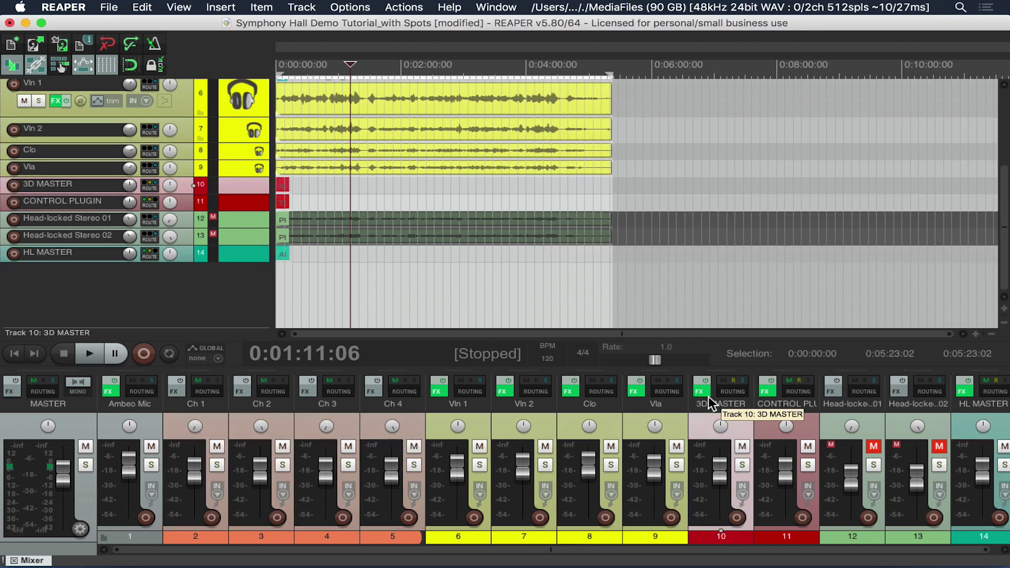
Show the 3D MASTER's FB360 Mix Loudness meter and reset its True Peak to -Inf.
left_click(701, 391)
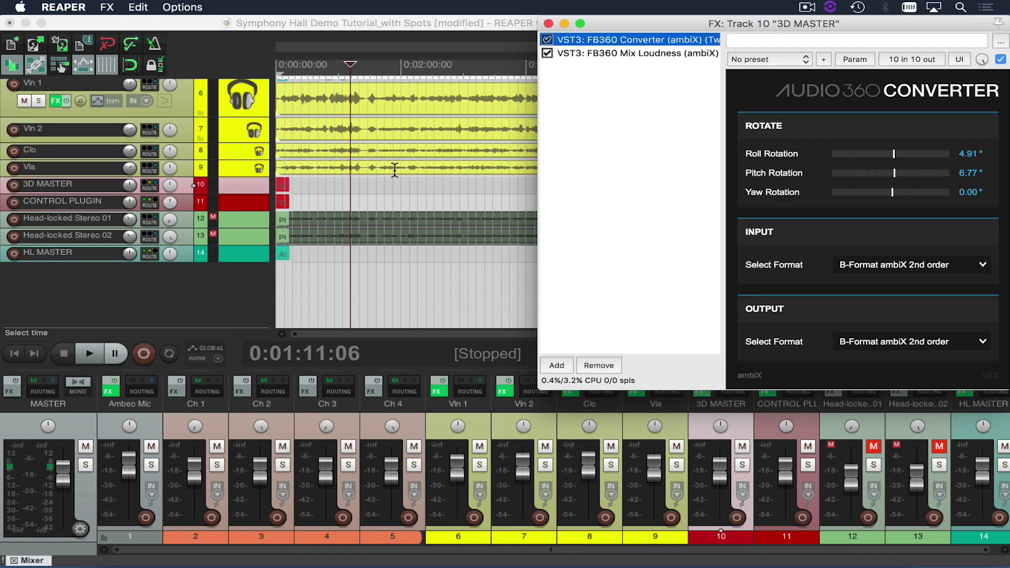
left_click(635, 53)
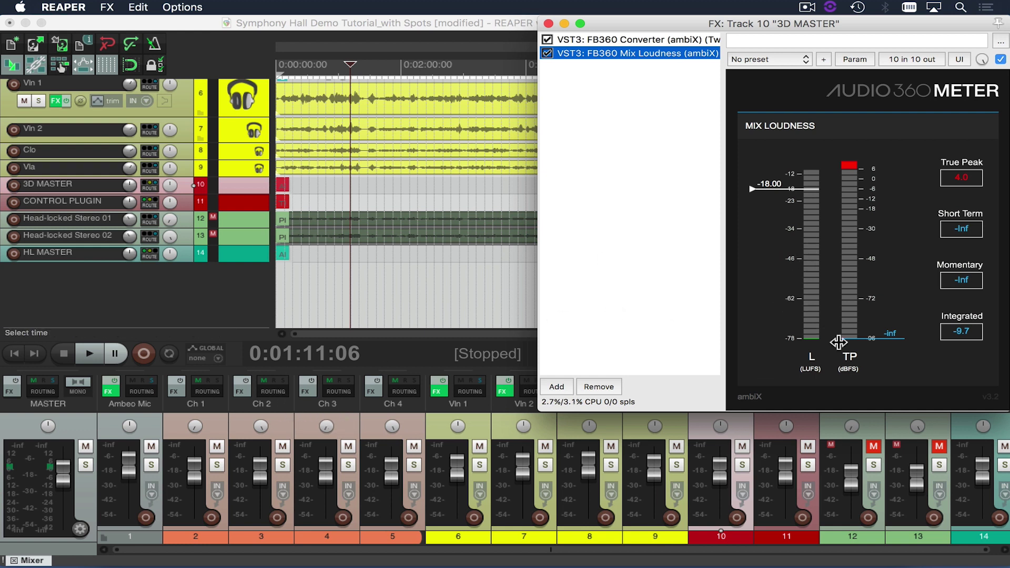
left_click(848, 166)
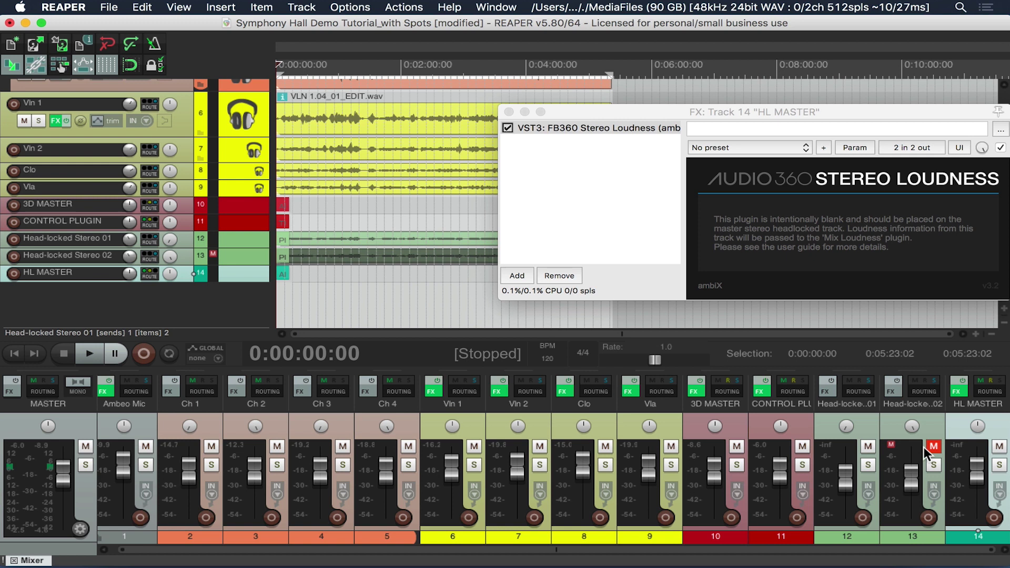
Unmute Head-locked Stereo 02 and solo both head-locked stereo tracks.
left_click(924, 447)
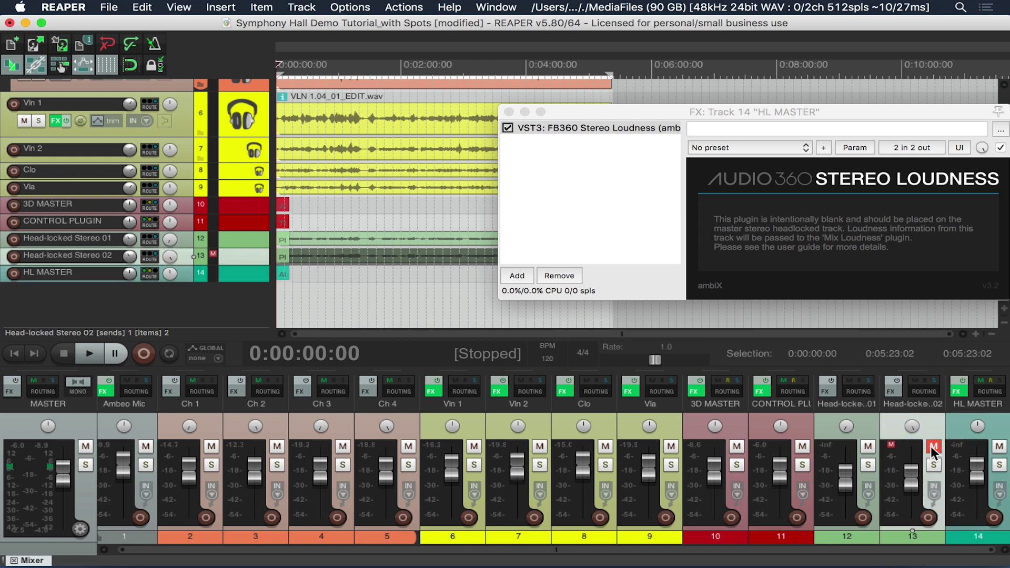
left_click(933, 446)
left_click(867, 464)
left_click(934, 463)
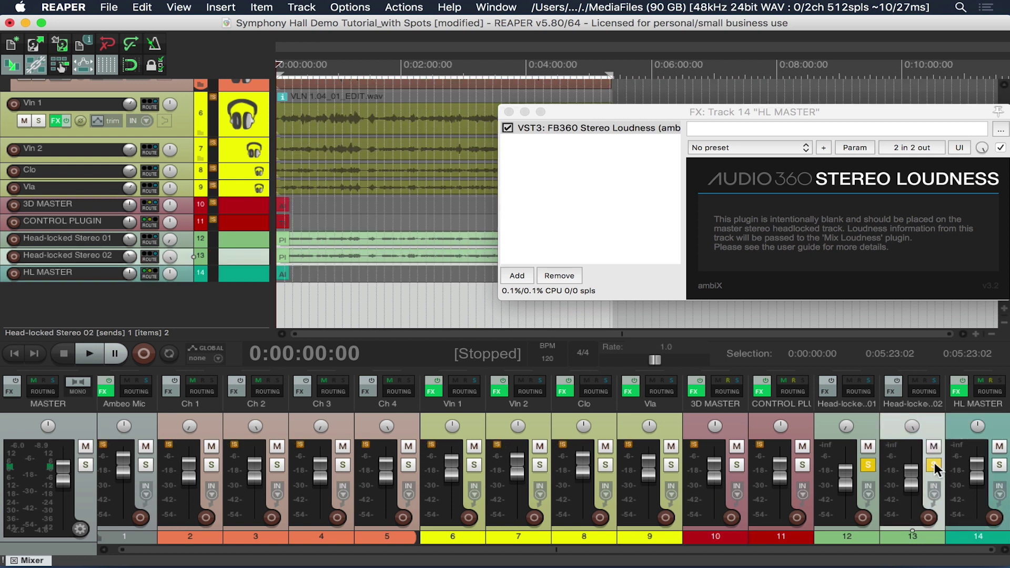
Mute Ambeo Mic, Vln 1, Vln 2, Clo and Vla, then play while watching the 3D MASTER meter.
left_click(146, 446)
left_click(474, 446)
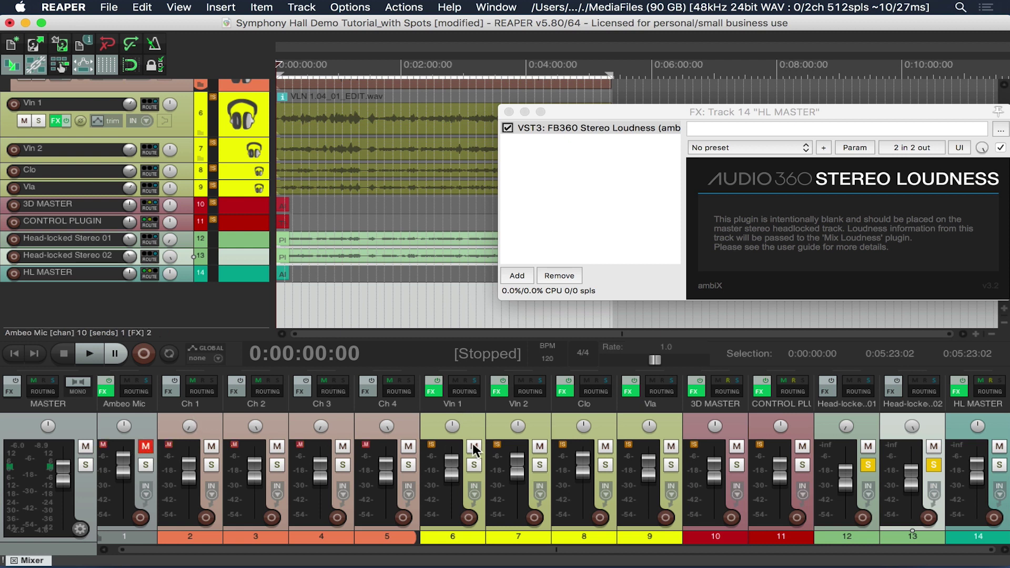
left_click(539, 446)
left_click(606, 446)
left_click(671, 446)
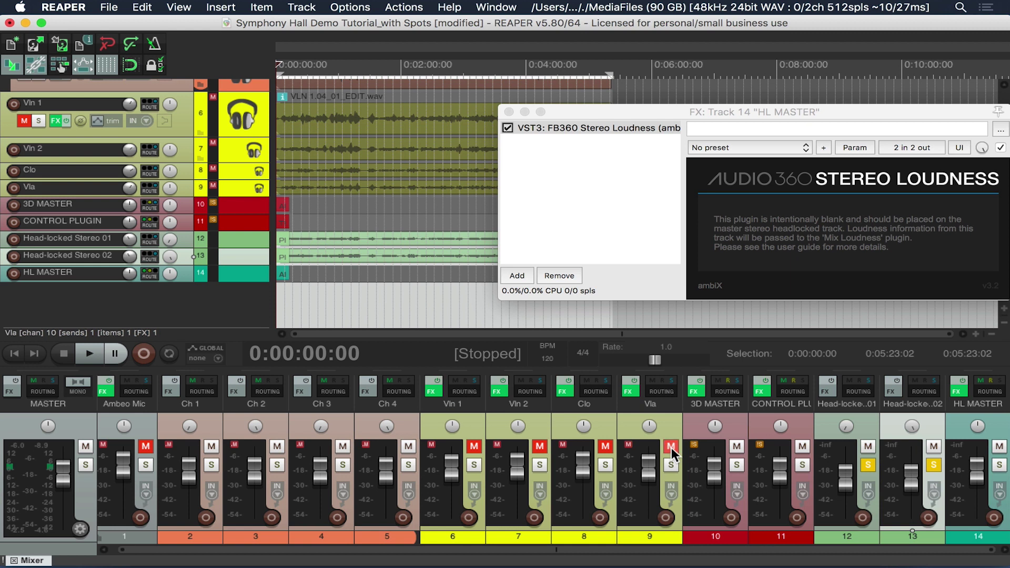
left_click(694, 391)
key("space")
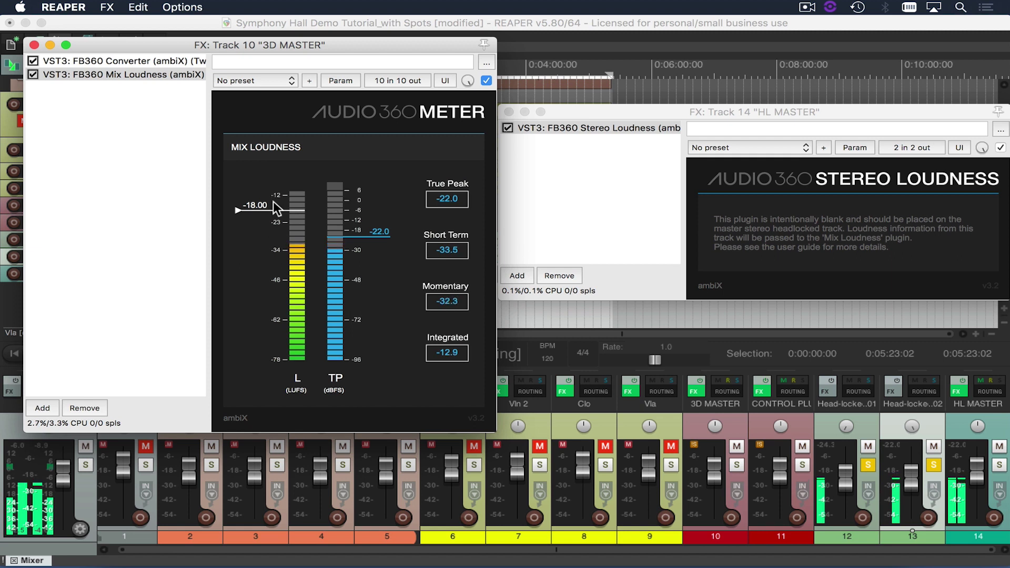
Unsolo and mute both head-locked tracks, then unmute the Ambeo Mic folder so the meter reads -12.8 integrated.
left_click(868, 465)
left_click(868, 447)
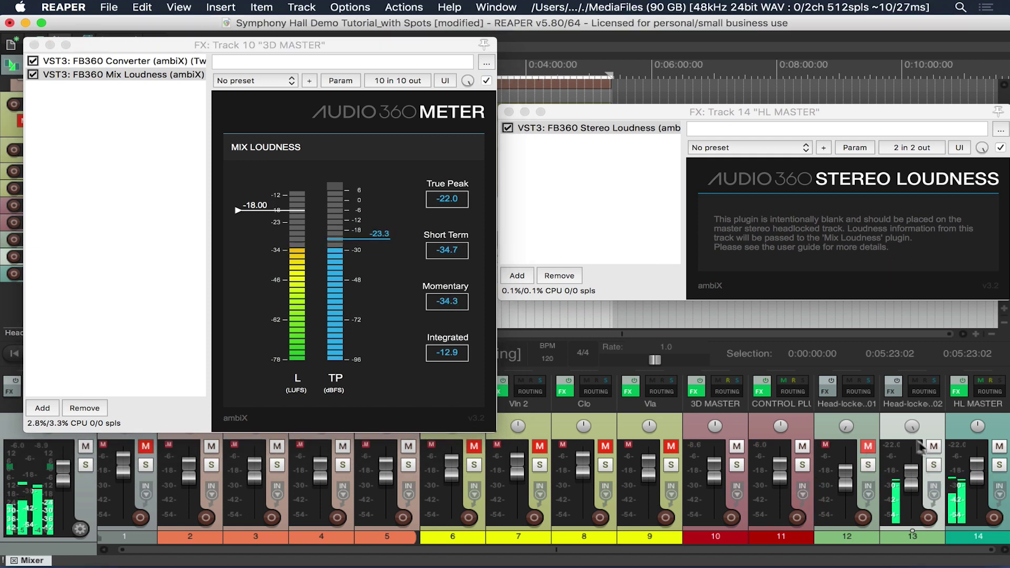
left_click(933, 447)
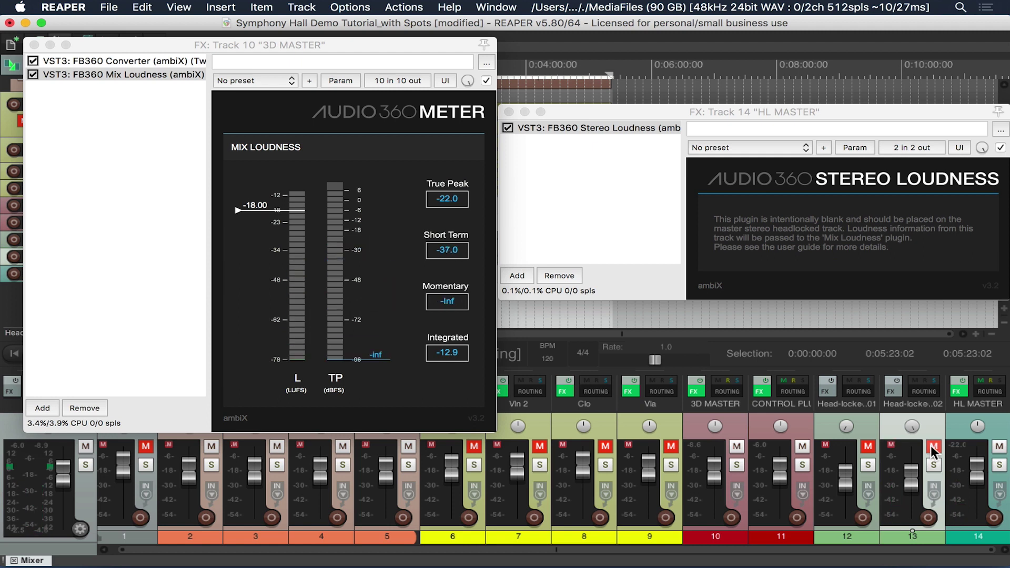
left_click_drag(149, 45, 158, 8)
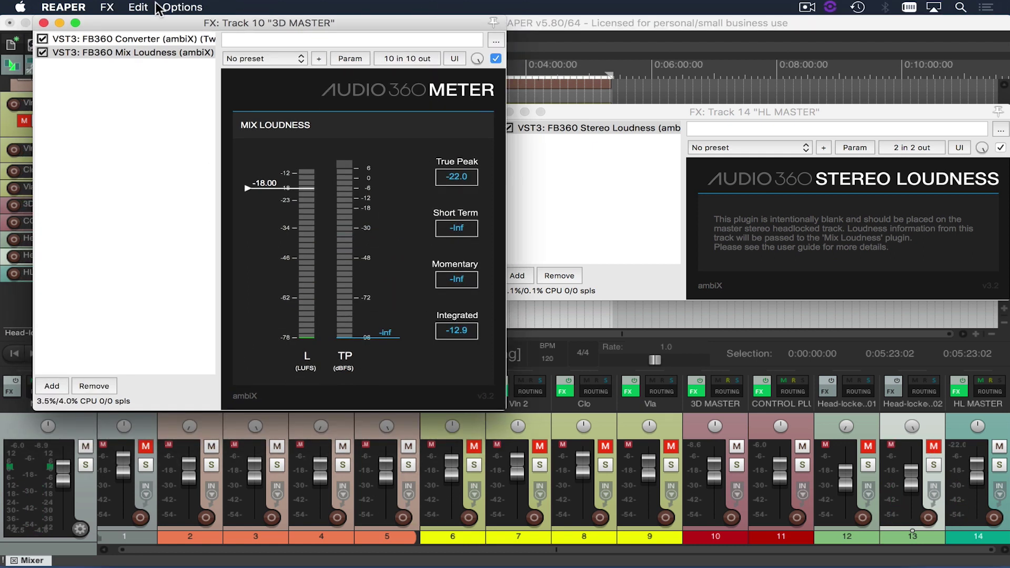
left_click(146, 446)
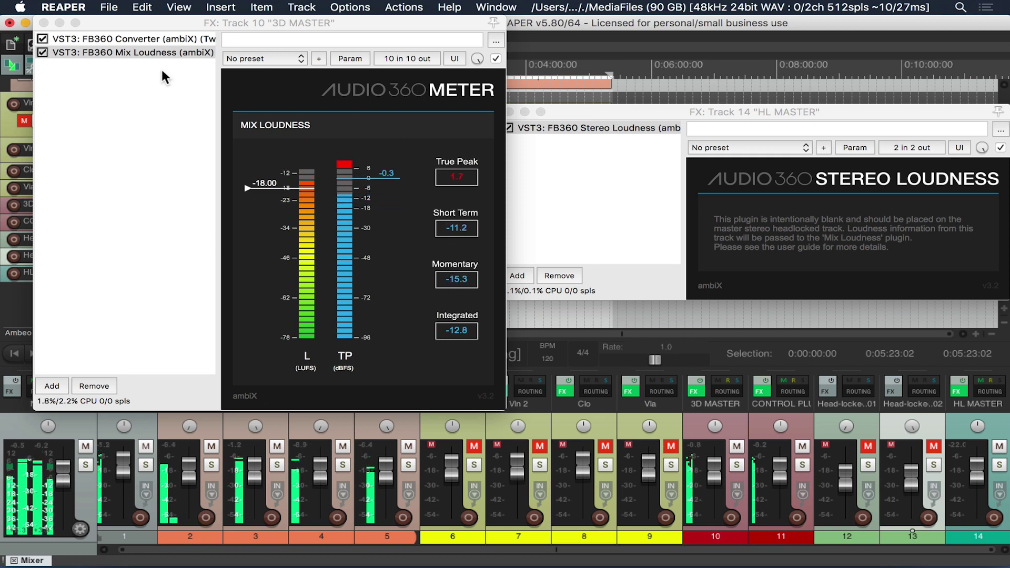
Check the FB360 Converter's full 9ch name without renaming it, then close the 3D MASTER effects chain.
left_click(134, 41)
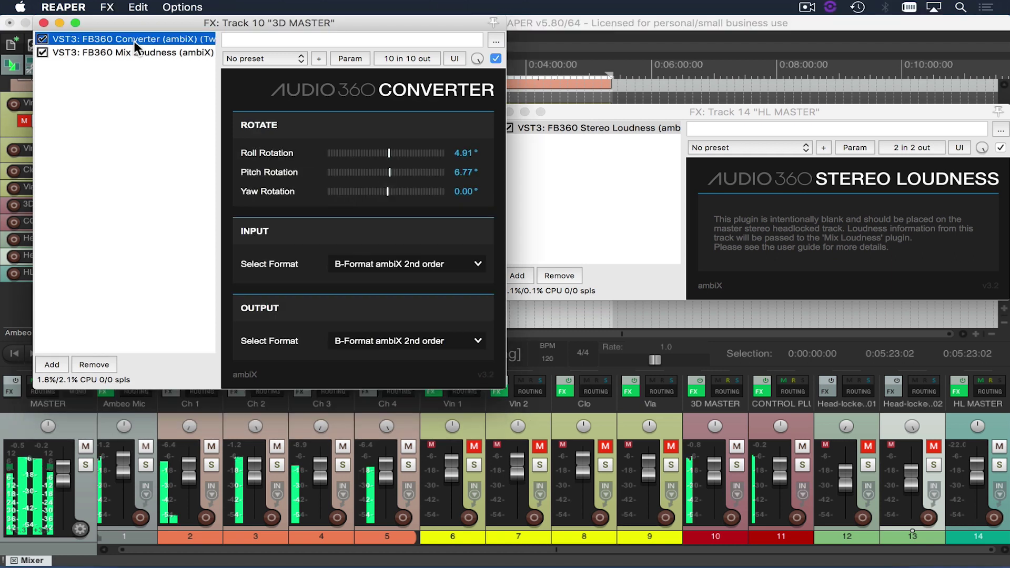
left_click(134, 41)
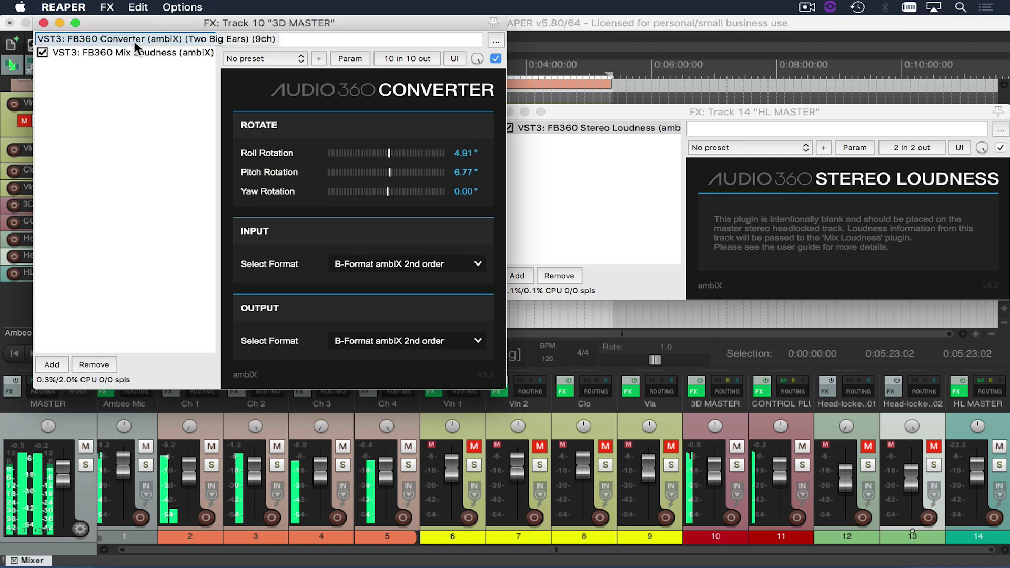
key("Escape")
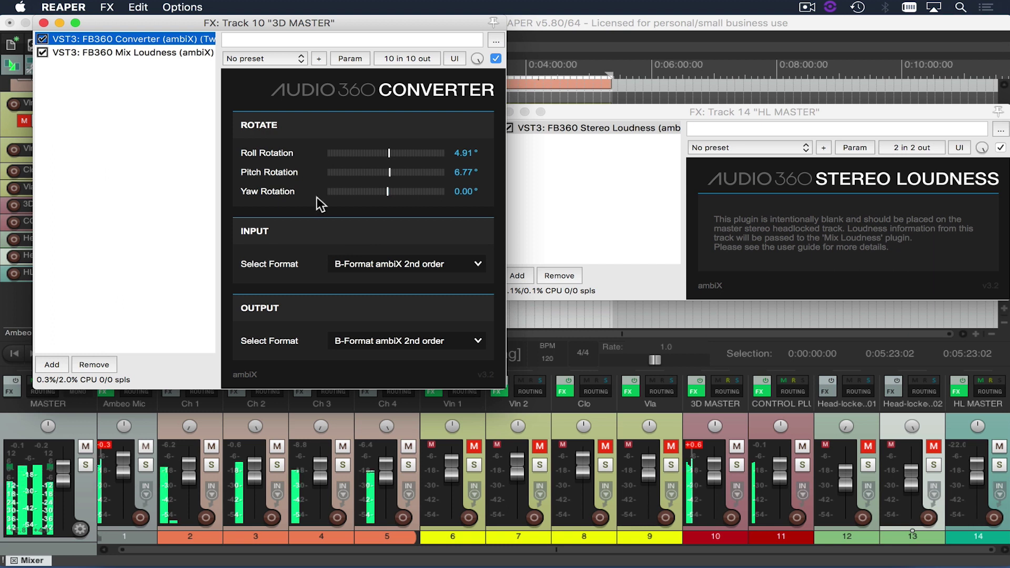
left_click(43, 23)
scroll(211, 138, "up", 5)
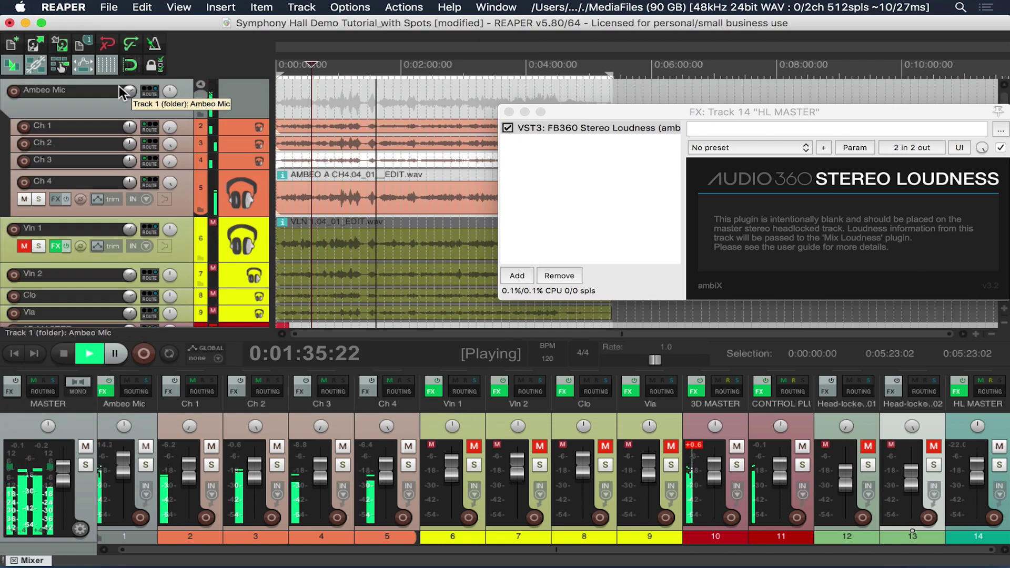
Change the Ambeo Mic AMBEO A-B Format Converter's Microphone Rotation from 22° to 7°.
left_click(148, 113)
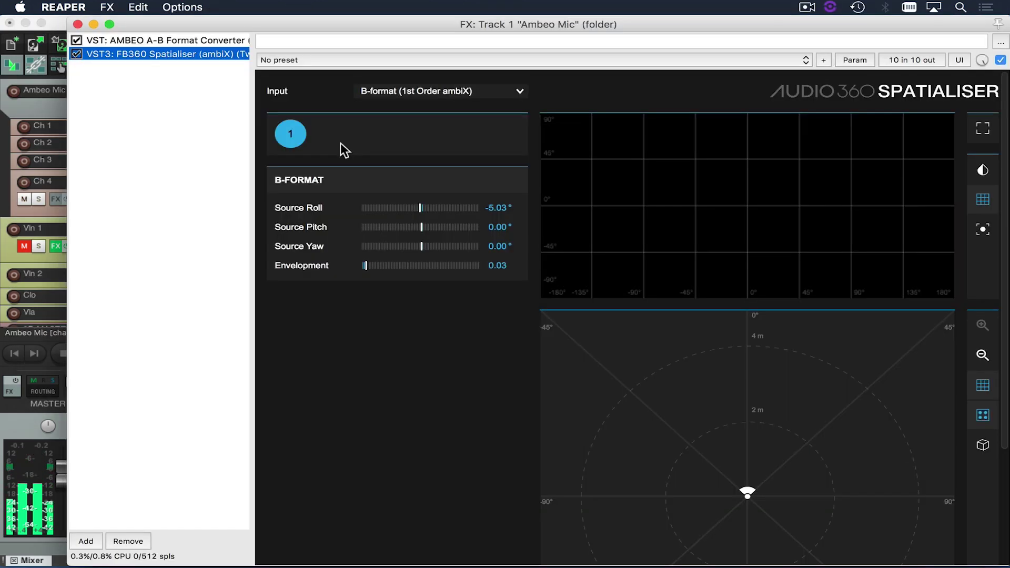
left_click(188, 38)
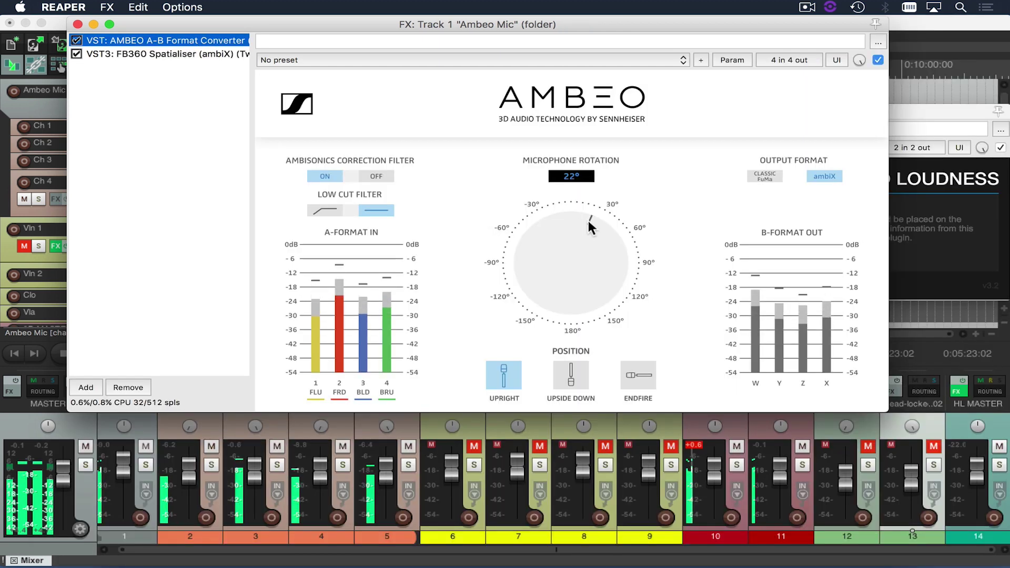
mouse_move(590, 223)
left_mouse_down()
mouse_move(543, 208)
mouse_move(590, 218)
left_mouse_up()
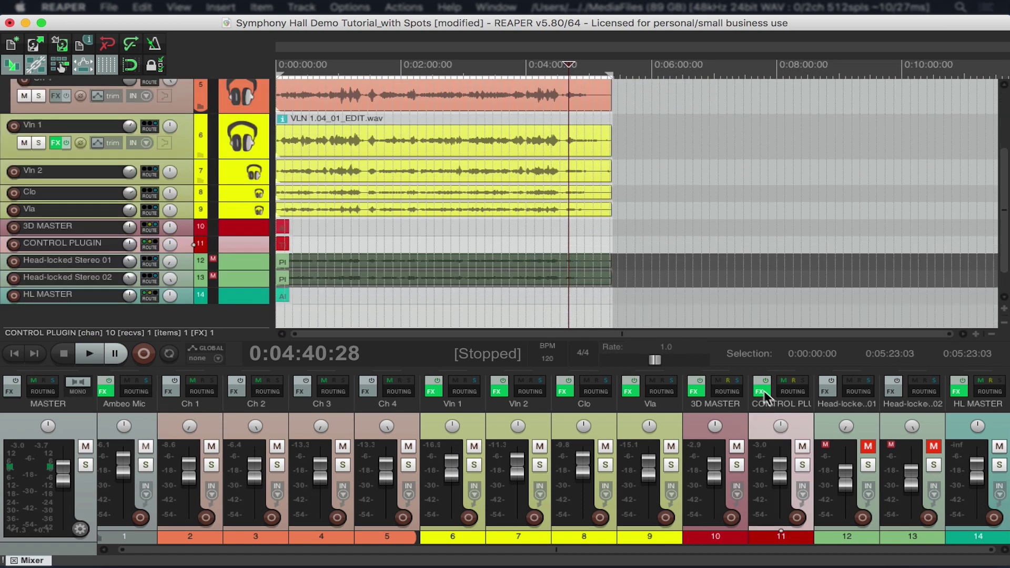
Switch Decode Binaural off in CONTROL PLUGIN's FB360 Control settings, leaving Send Timecode on.
left_click(759, 391)
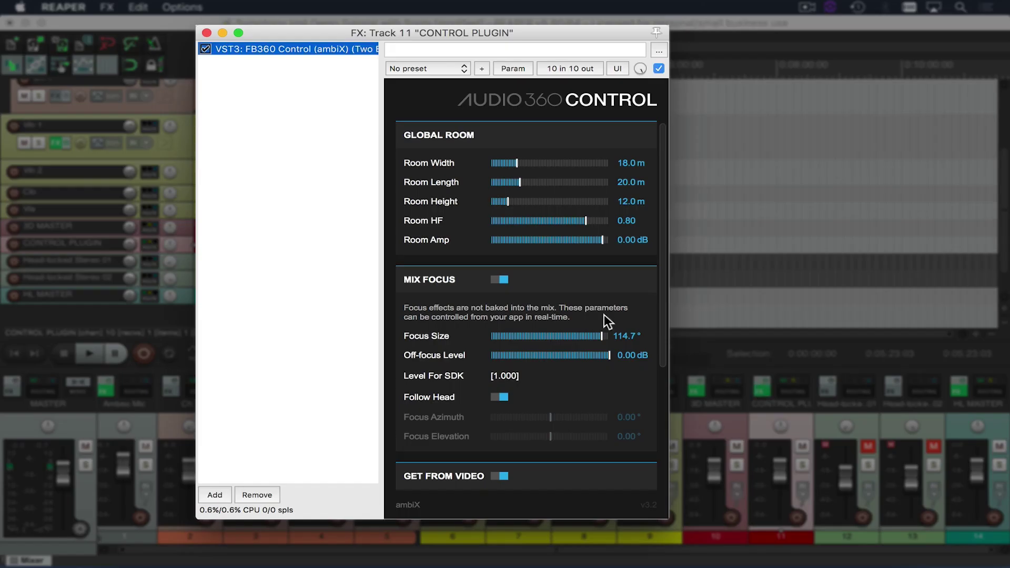
scroll(557, 411, "down", 2)
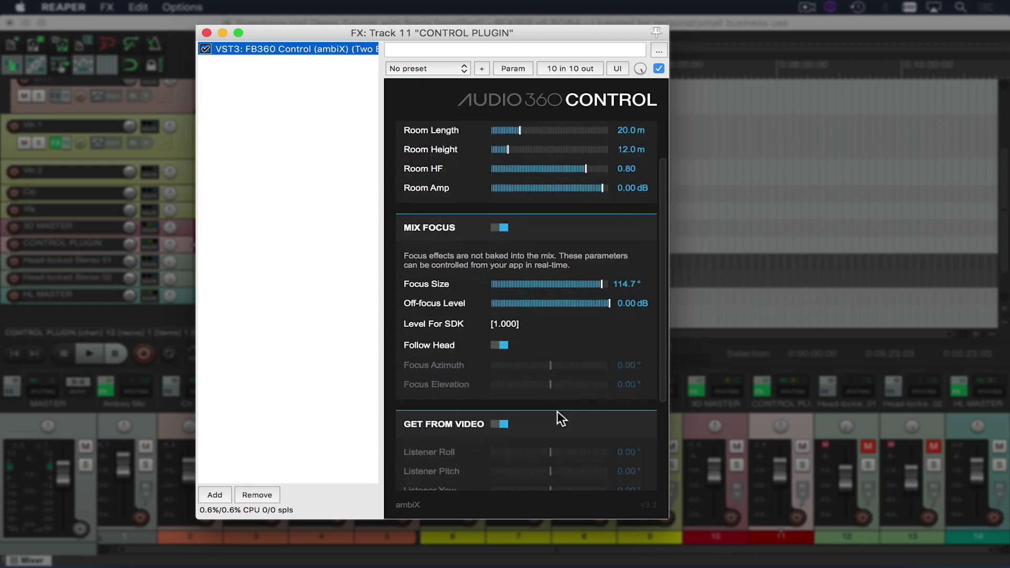
scroll(557, 411, "down", 3)
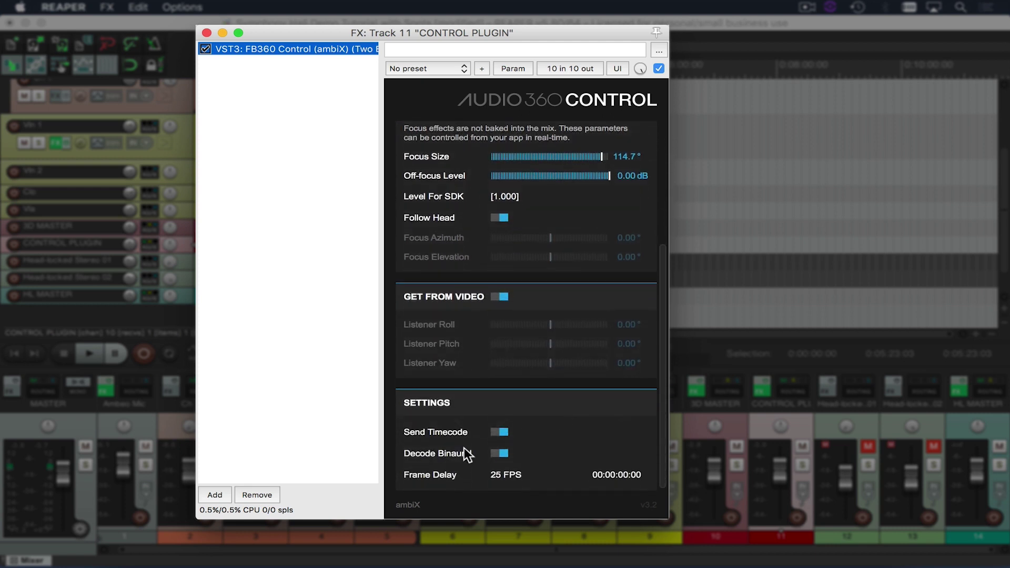
left_click(502, 453)
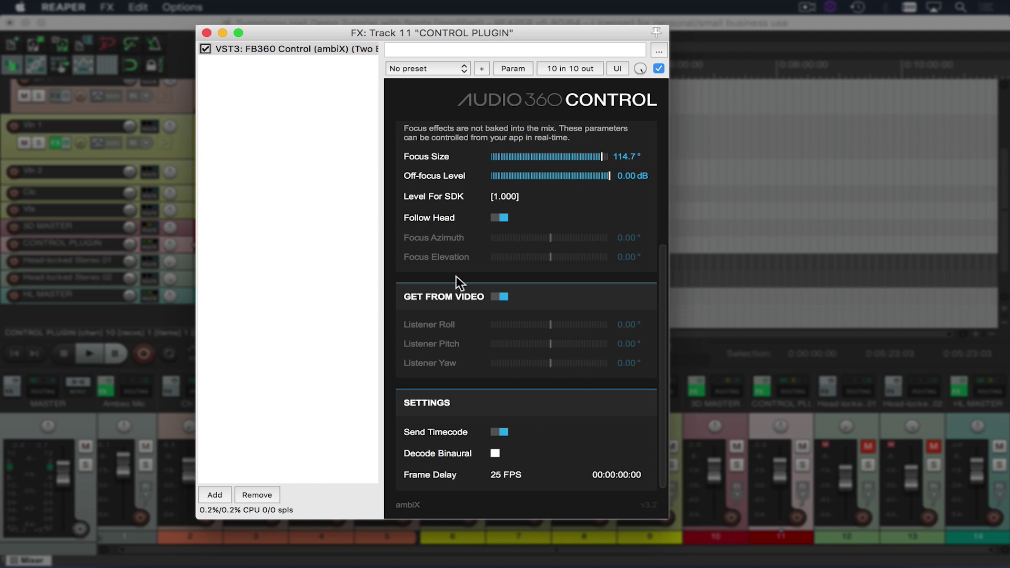
Render the stems as SYMPHONY HALL DEMO TUTORIAL V2: 9-channel, 48 kHz, 24-bit PCM WAV.
left_click(206, 33)
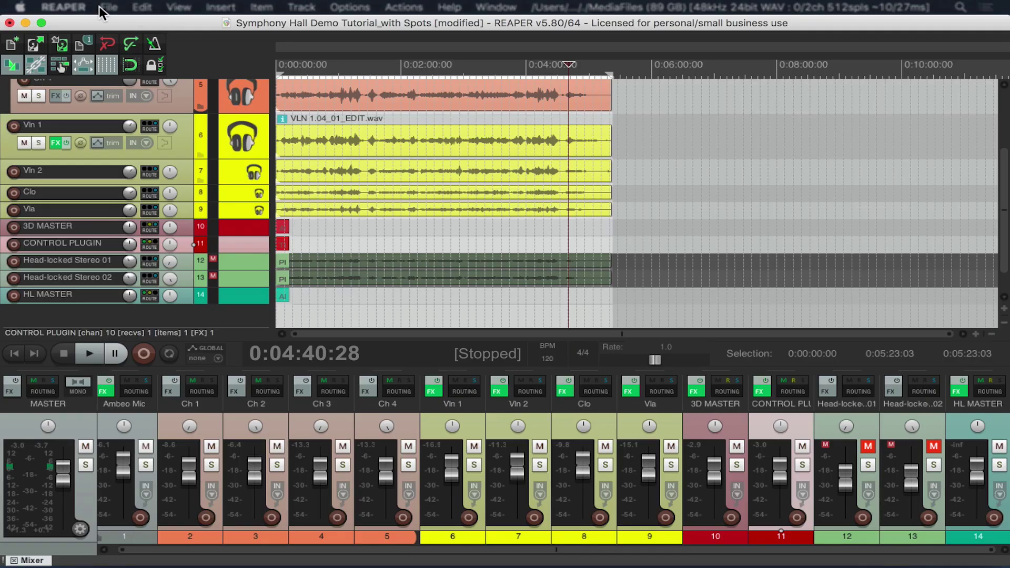
left_click(109, 7)
left_click(157, 202)
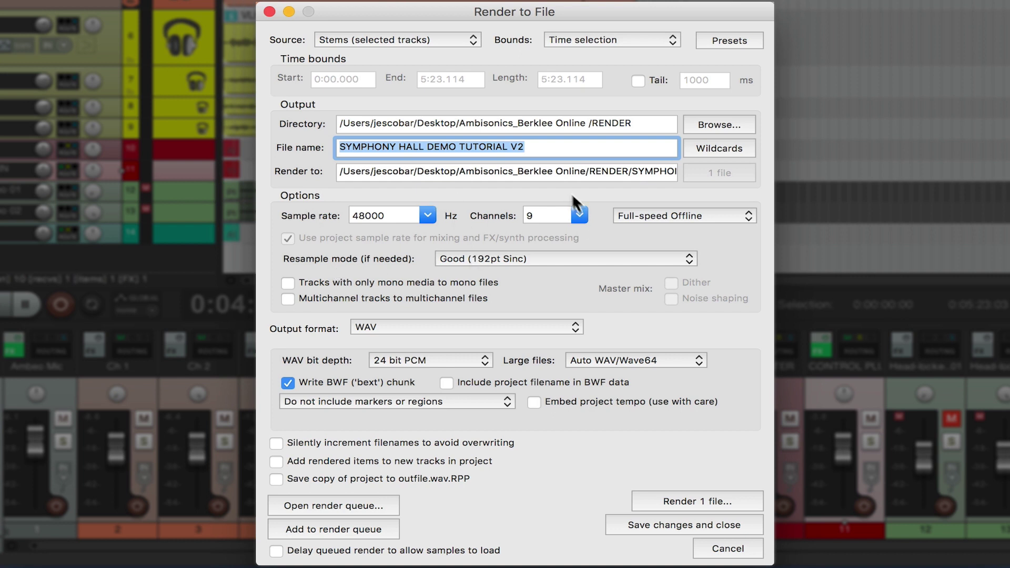
left_click(581, 215)
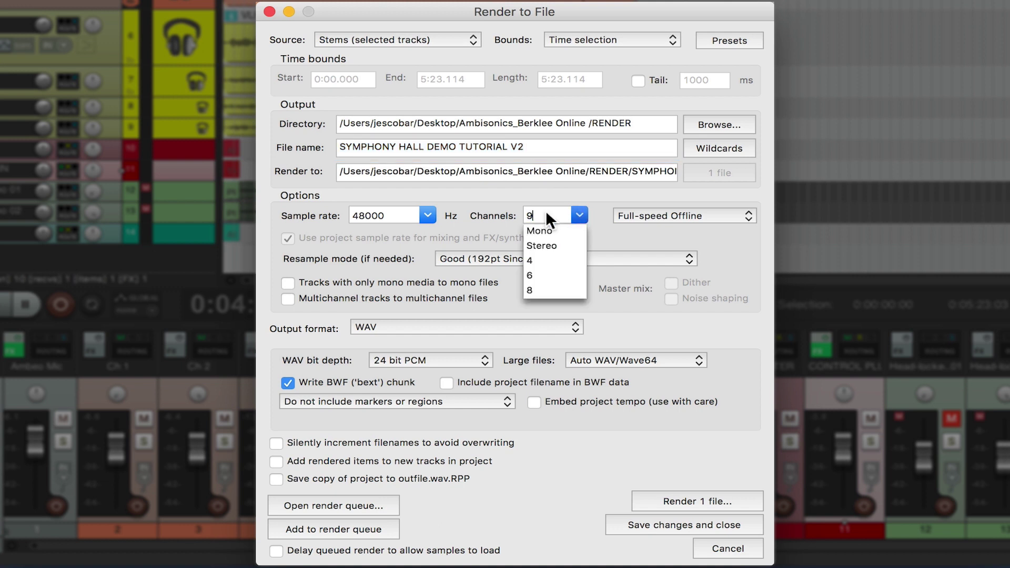
left_click(611, 231)
left_click(685, 498)
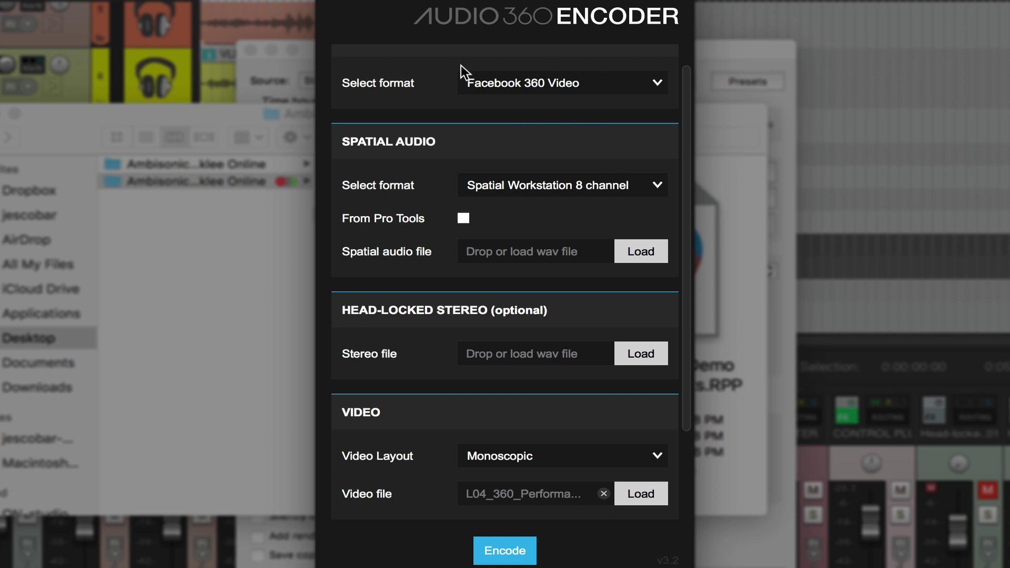
Keep Facebook 360 Video as the encoder output and bring up the spatial audio format choices.
left_click(500, 85)
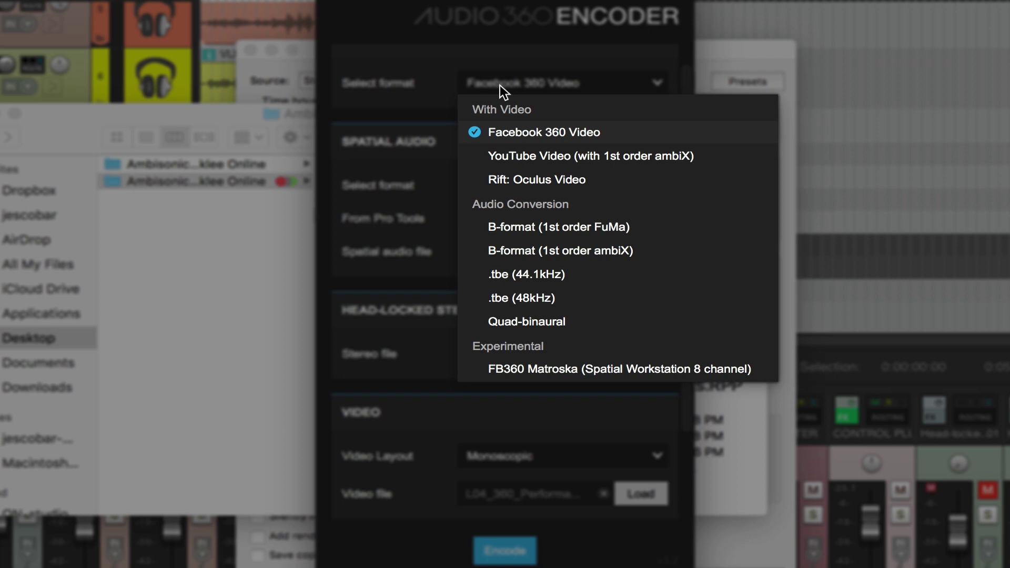
left_click(586, 133)
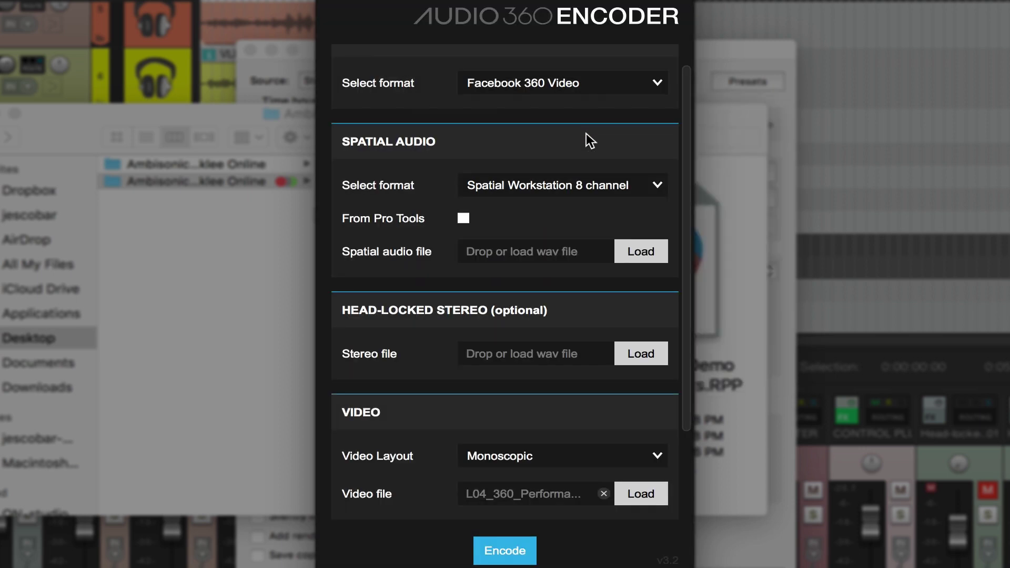
left_click(537, 191)
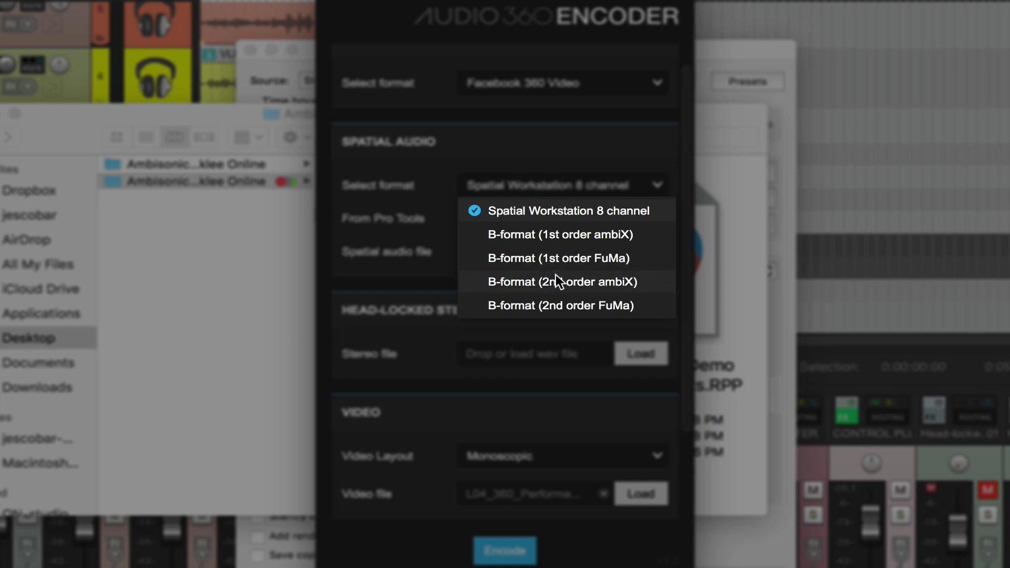
Choose B-format (2nd order ambiX) and load the rendered V2 WAV from RENDER as spatial audio.
left_click(572, 283)
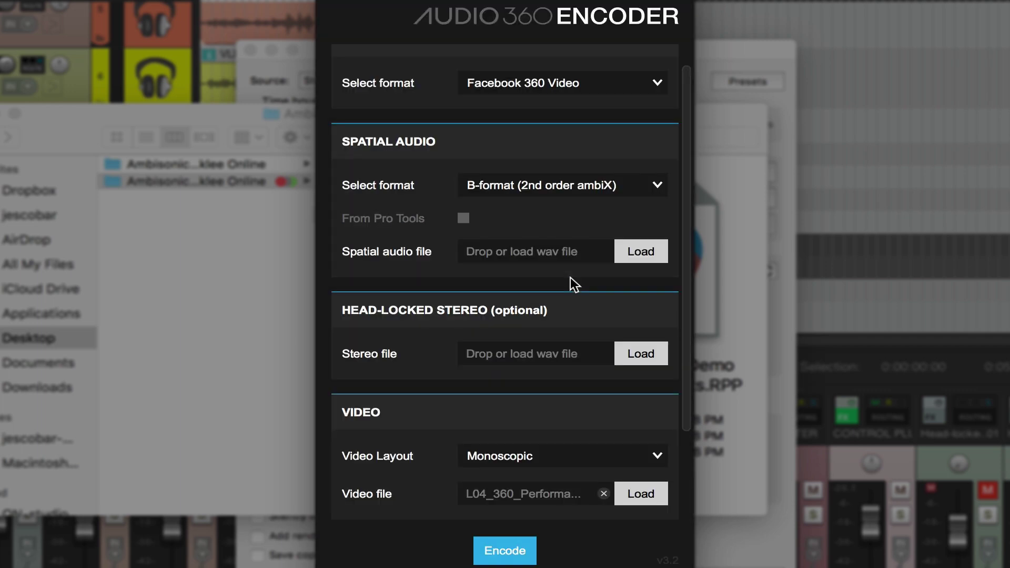
left_click(642, 248)
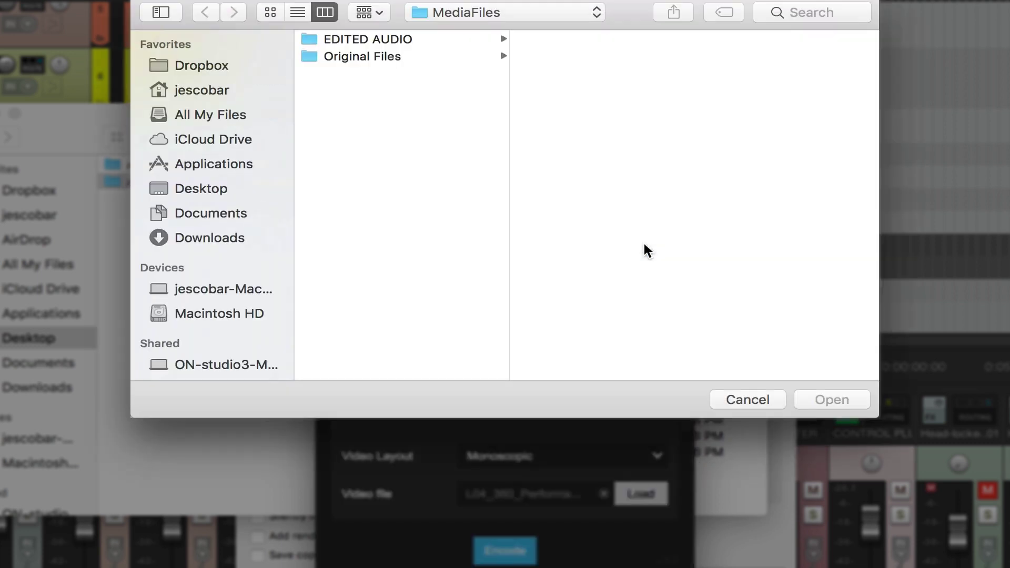
left_click(343, 39)
left_click(775, 41)
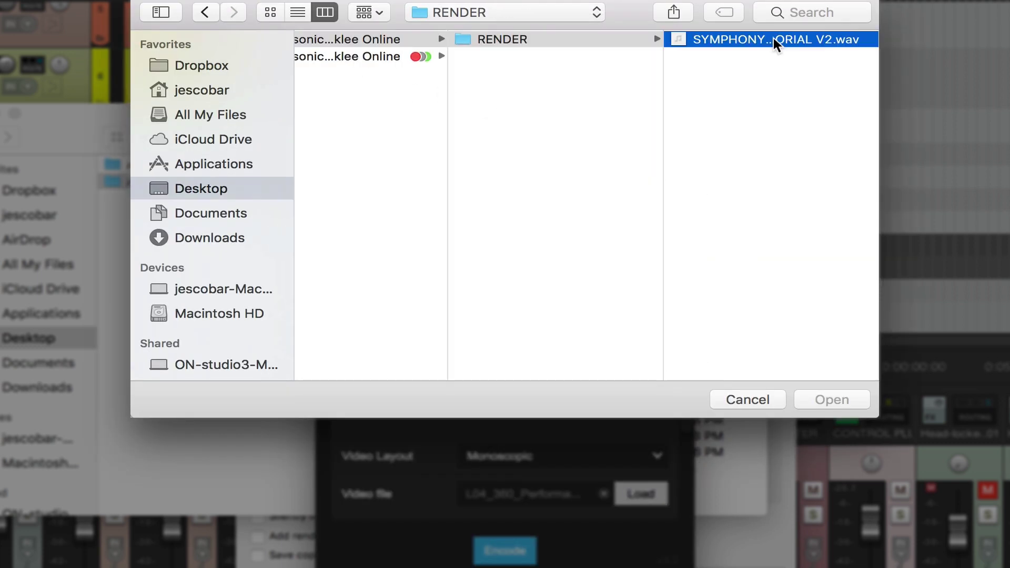
left_click(834, 404)
Load the FOR ENCODER performance mp4 from the VIDEOS folder as the video file.
scroll(509, 424, "down", 2)
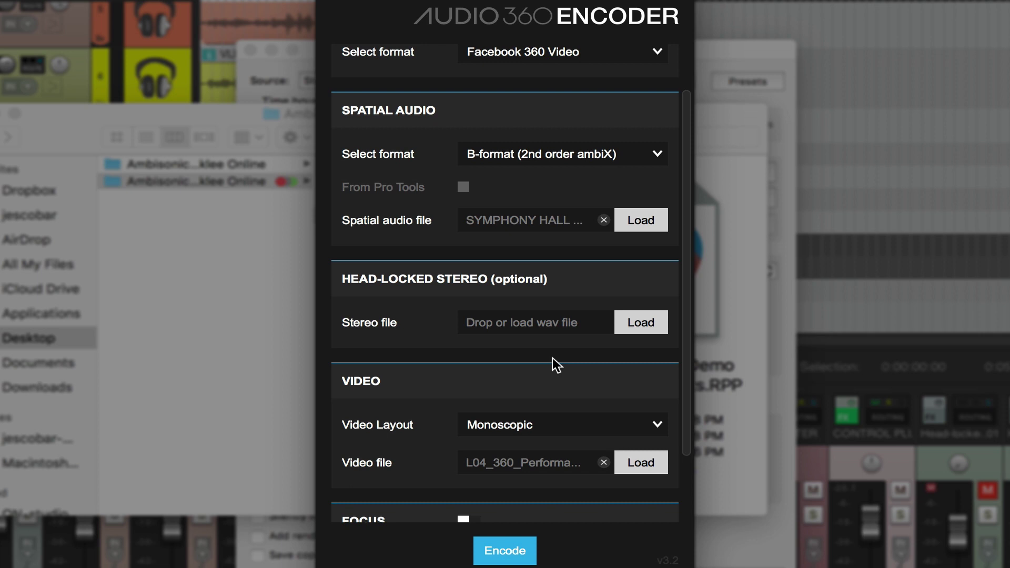
scroll(580, 377, "down", 3)
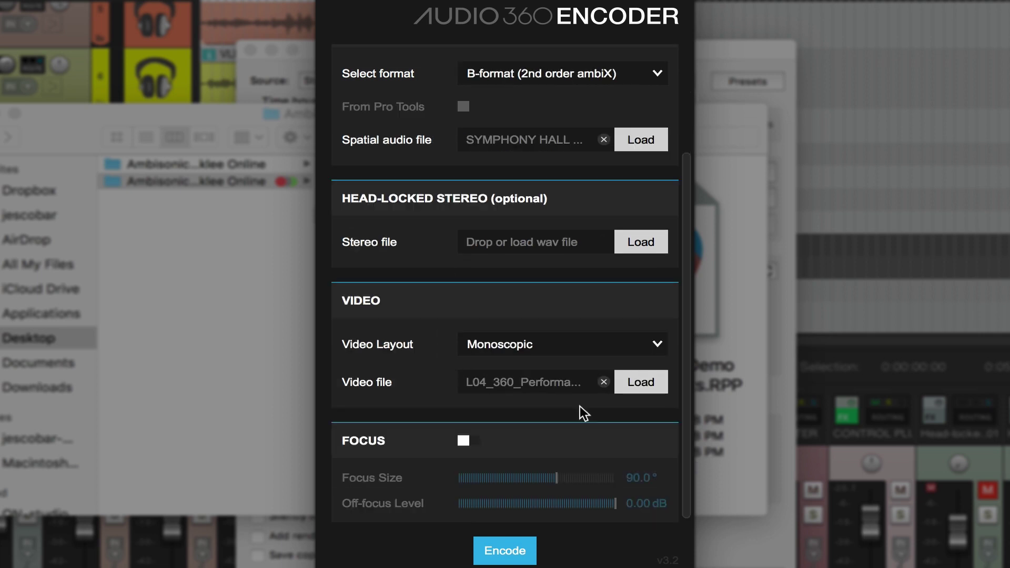
left_click(595, 346)
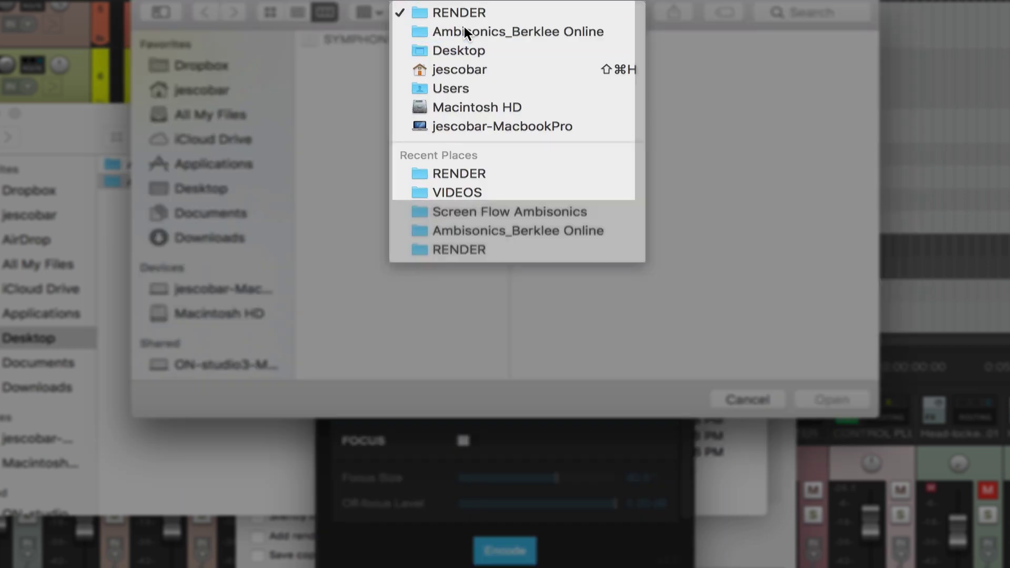
left_click(464, 30)
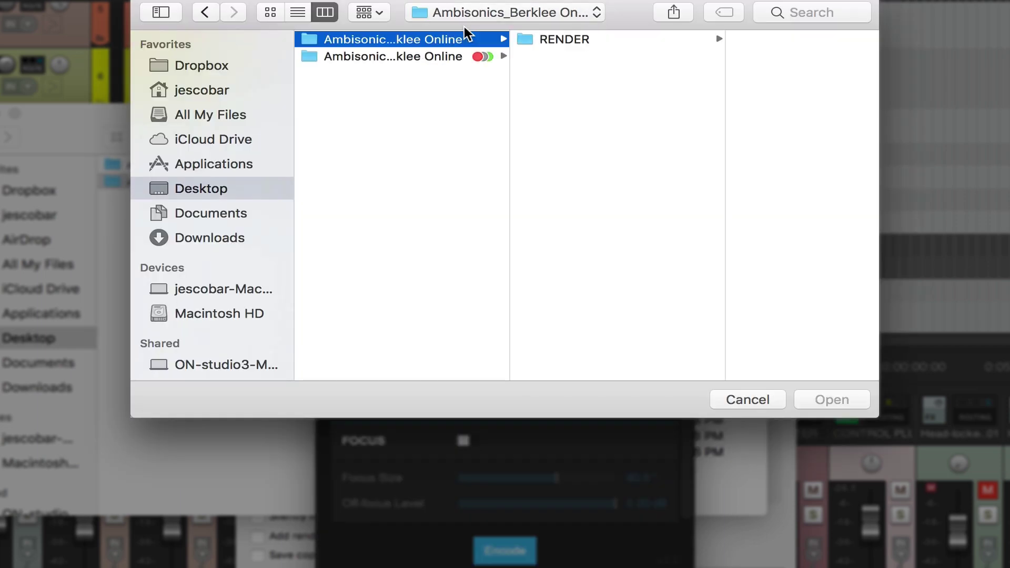
left_click(421, 56)
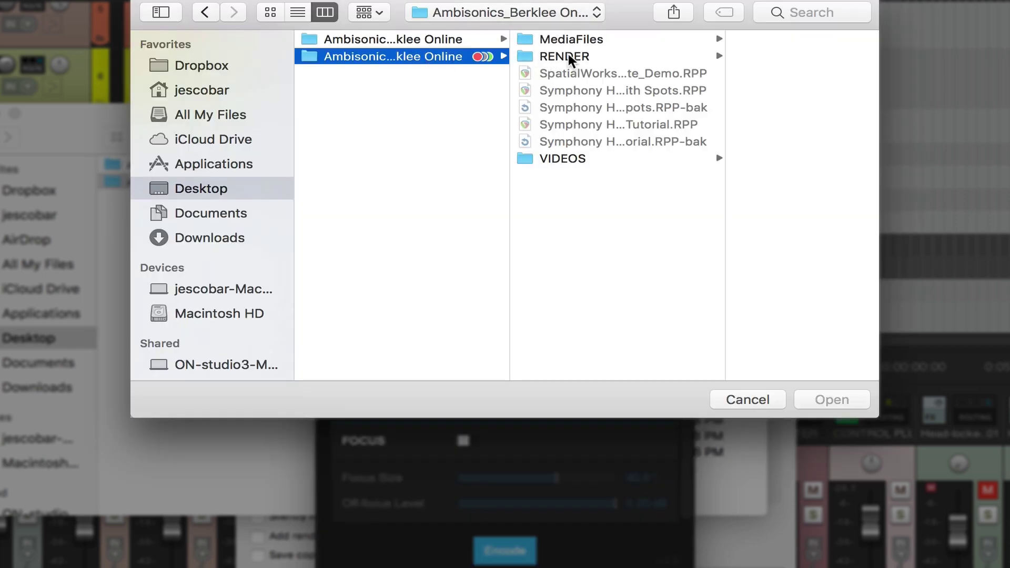
left_click(570, 157)
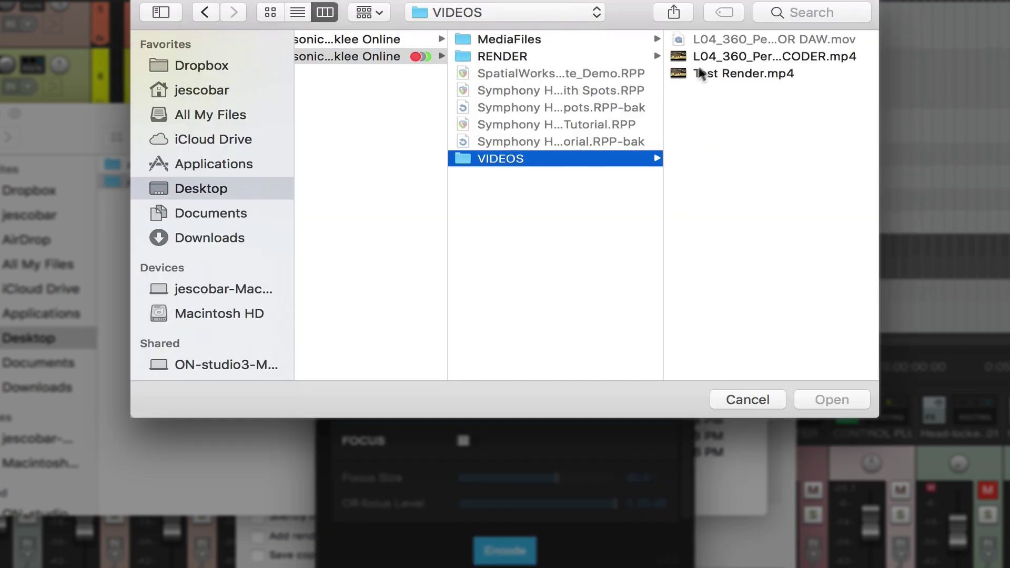
left_click(766, 56)
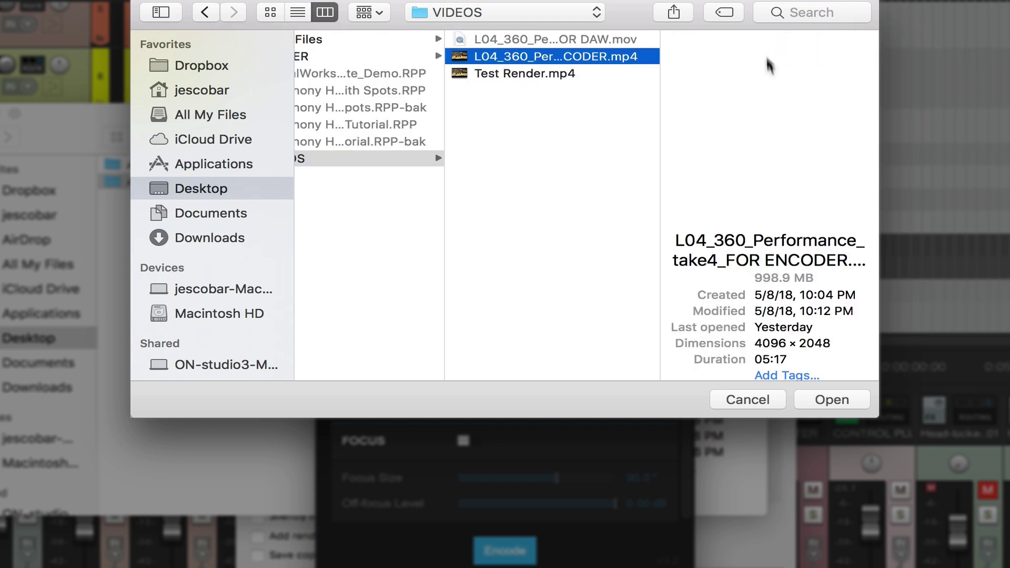
left_click(826, 400)
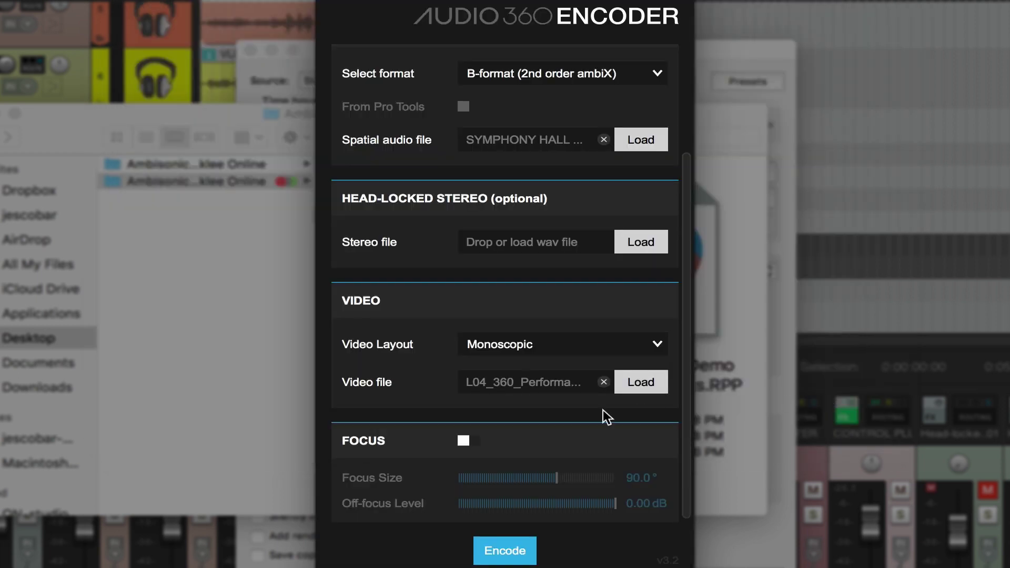